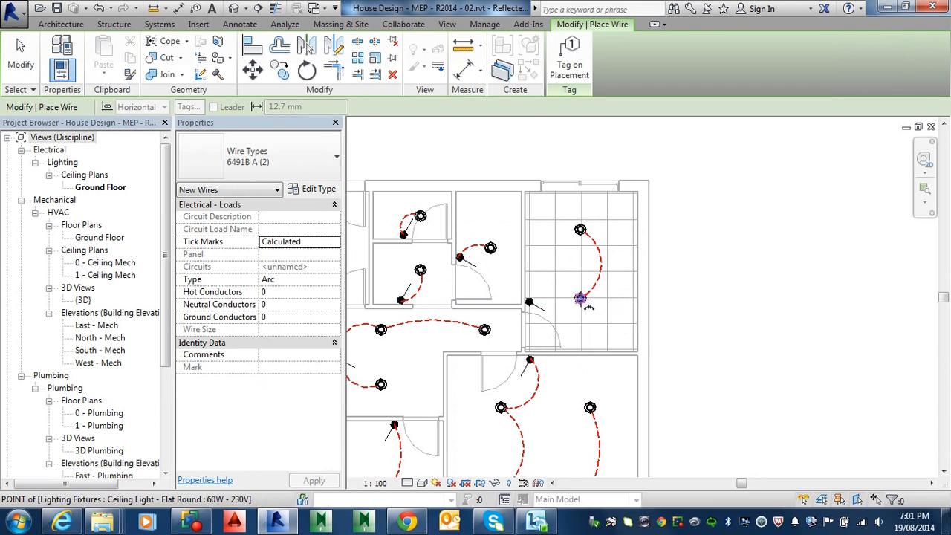
Draw an arc wire from the lower ceiling light to the switch by the door in the gridded-ceiling room.
left_click(579, 297)
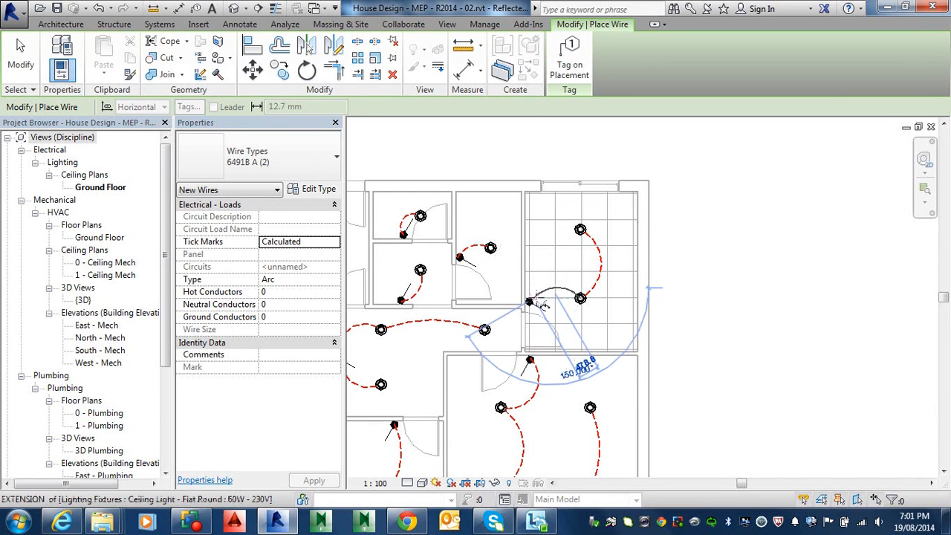
left_click(529, 300)
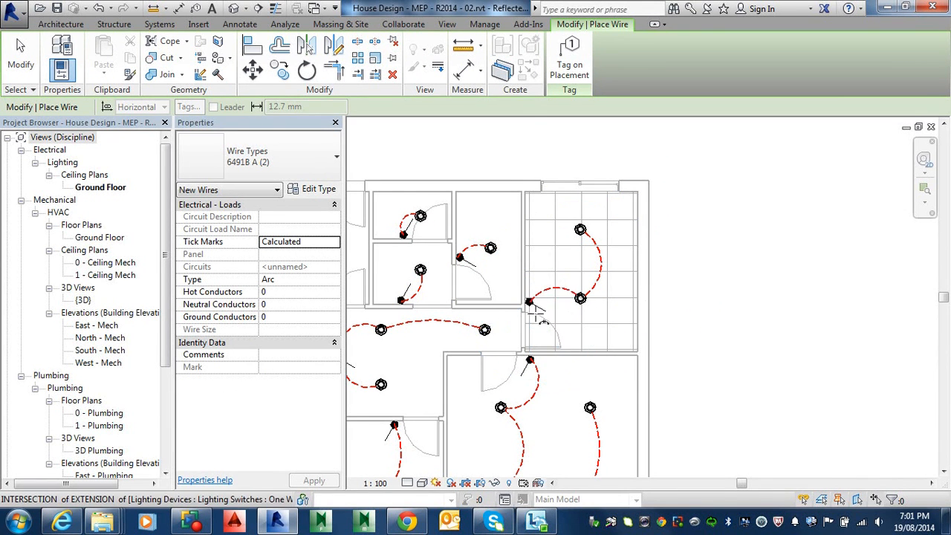
Delete the arc wire between the ceiling light and the switch in the plan's upper-left room.
scroll(572, 277, "down", 3)
scroll(569, 276, "down", 1)
middle_click_drag(538, 318, 633, 298)
scroll(608, 295, "up", 1)
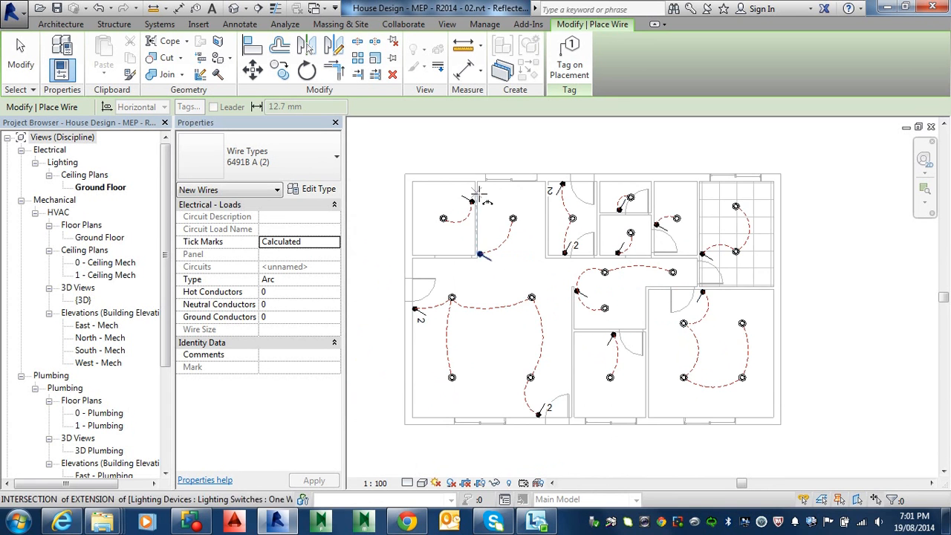
scroll(479, 234, "up", 2)
scroll(443, 228, "down", 1)
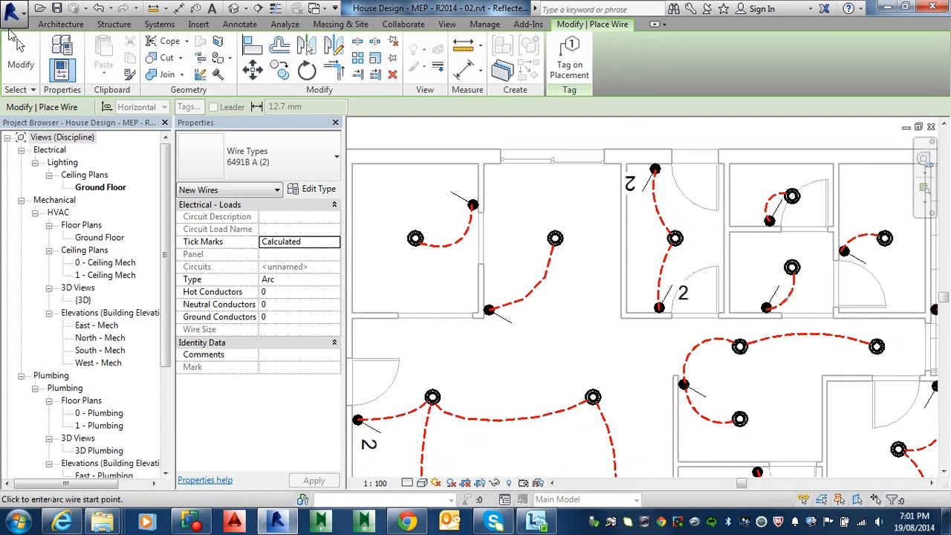
left_click(20, 60)
left_click(446, 250)
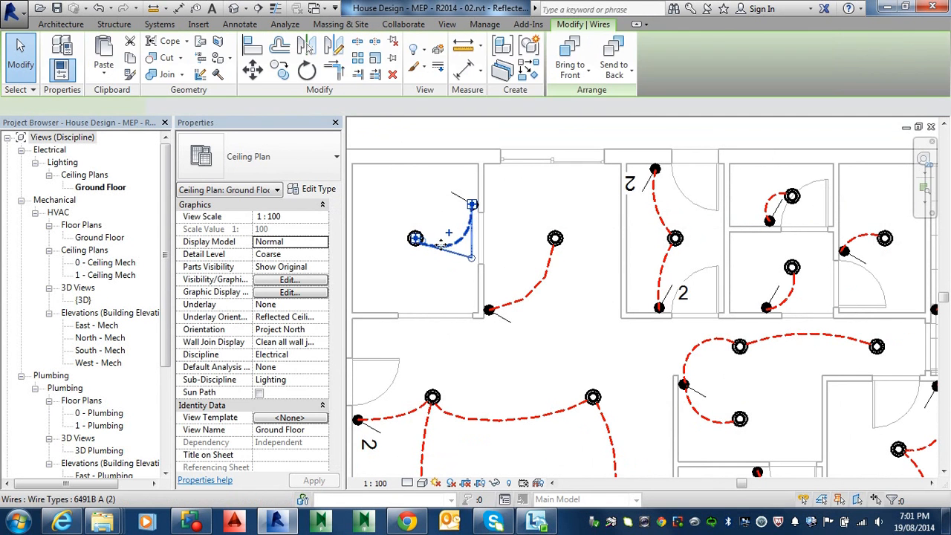
key("Delete")
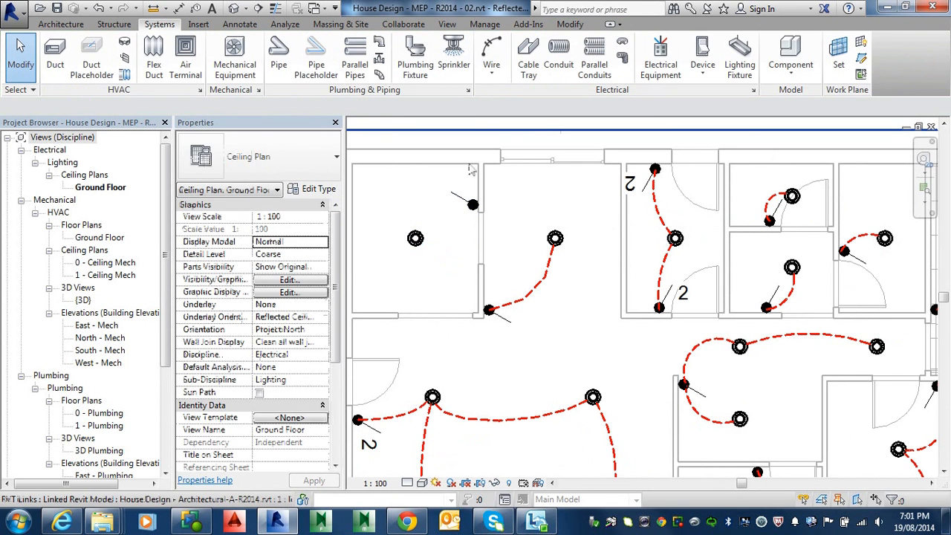
Draw a new arc wire from the ceiling light to the switch in the upper-left room and end the Wire command.
left_click(492, 53)
left_click(414, 238)
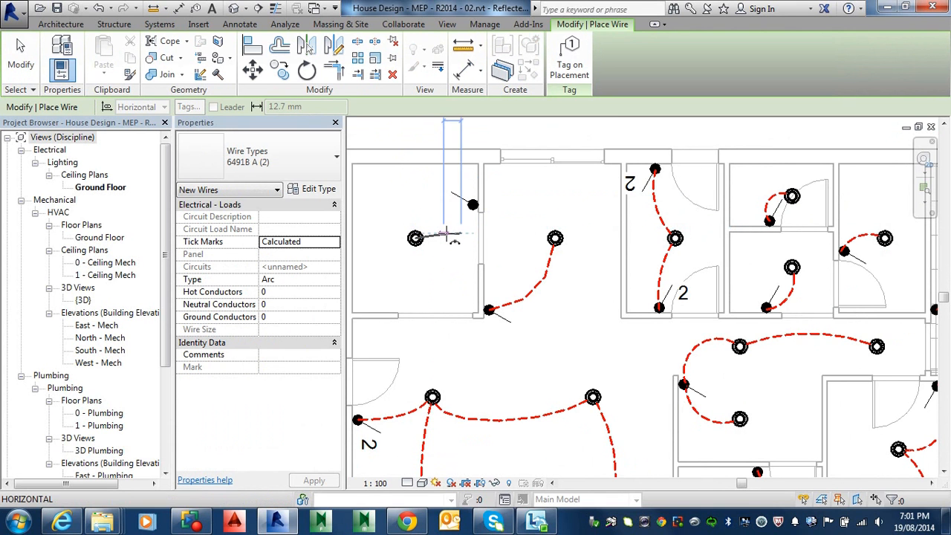
left_click(473, 206)
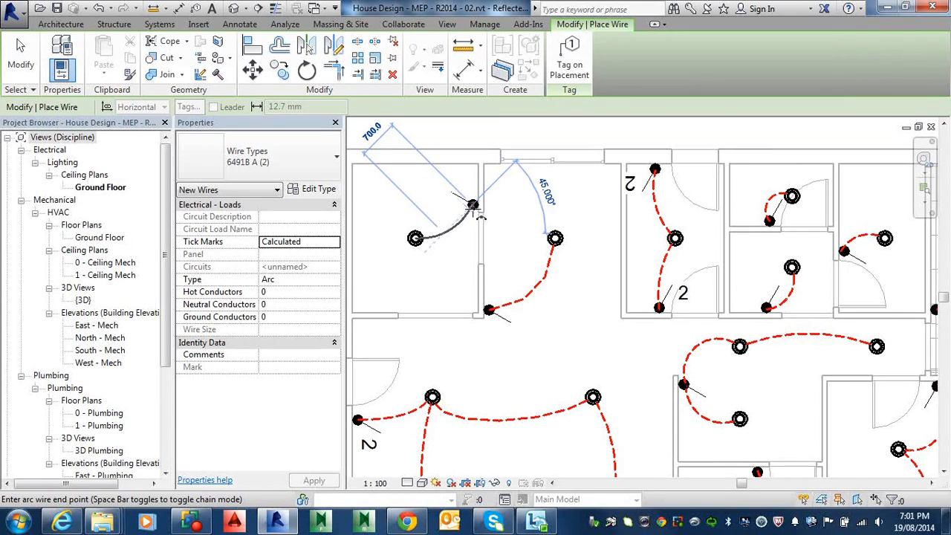
left_click(474, 207)
key("Escape")
key("Escape")
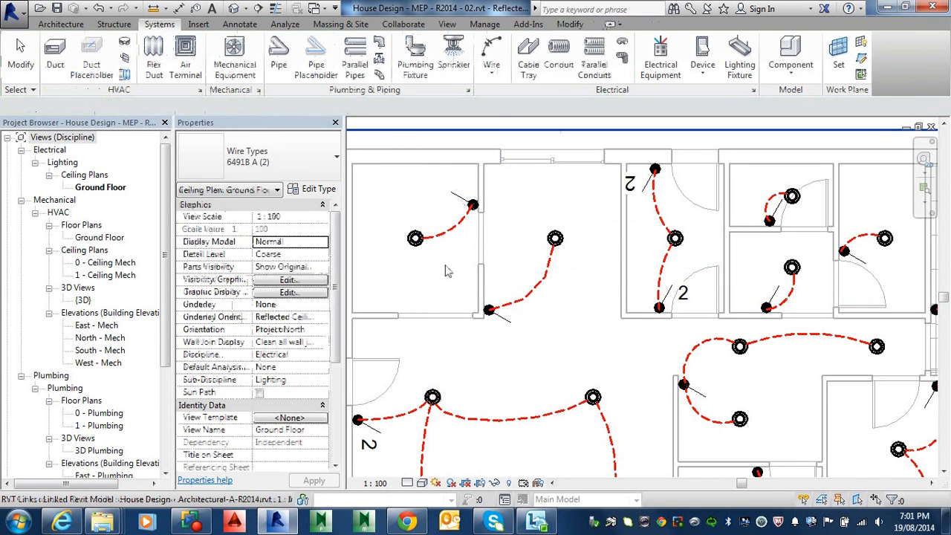
Draw an arc wire between the two lower ceiling lights in the plan's large lower-left room.
scroll(444, 271, "down", 1)
key("alt")
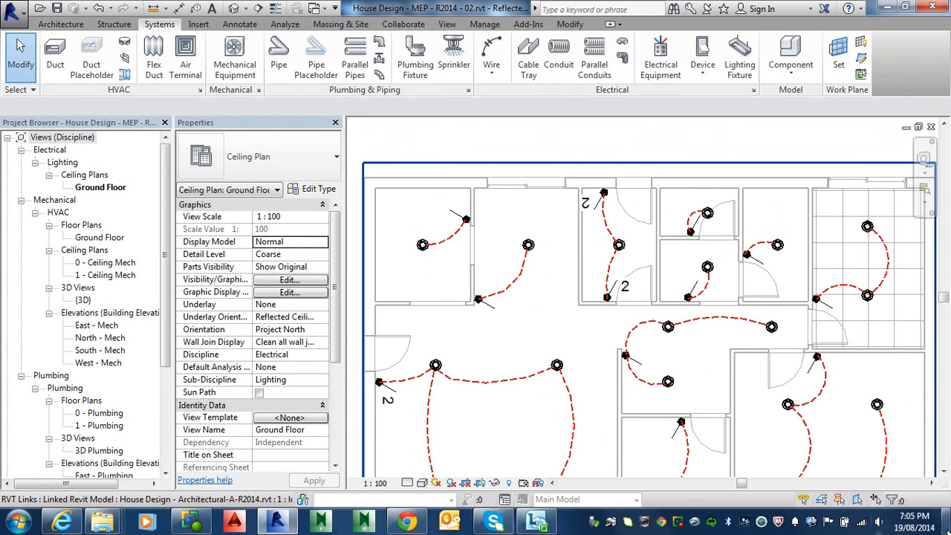
scroll(781, 439, "down", 1)
middle_click_drag(781, 439, 646, 281)
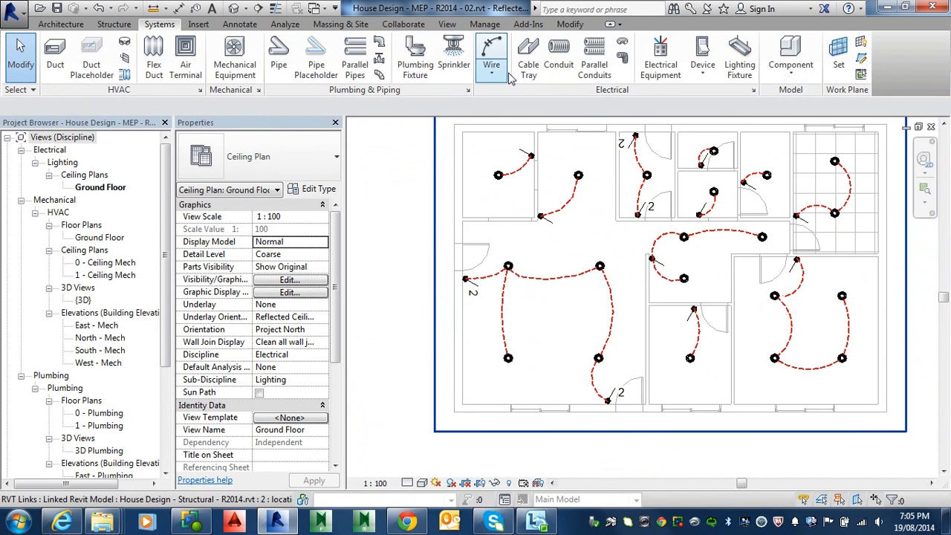
left_click(491, 51)
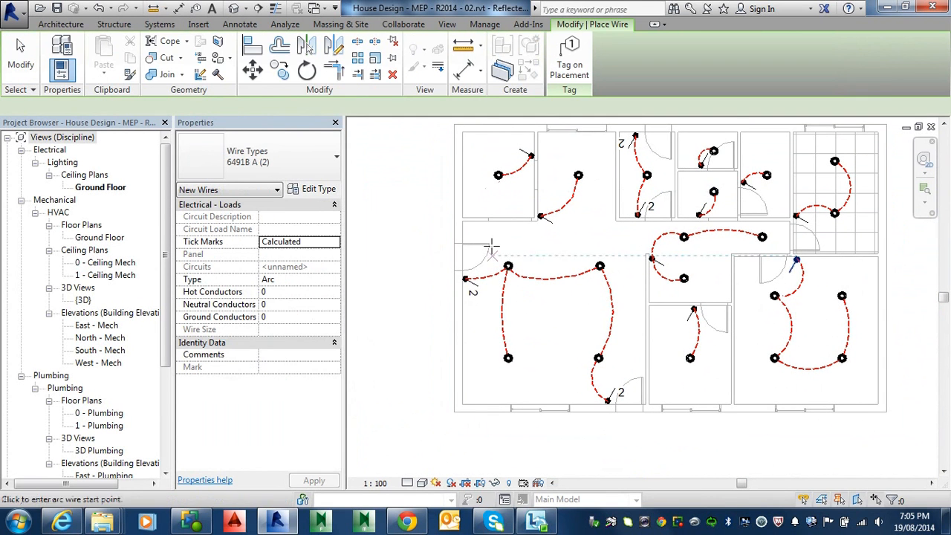
left_click(508, 357)
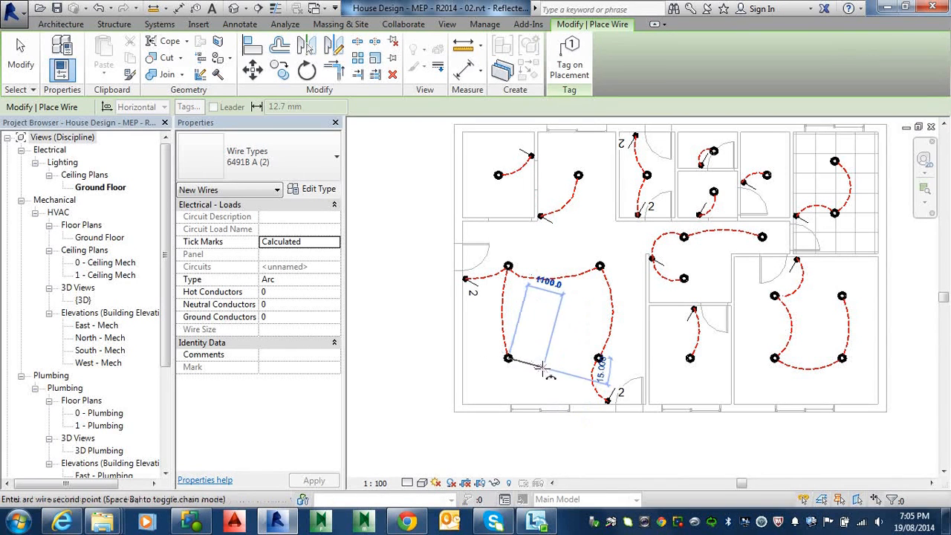
left_click(597, 359)
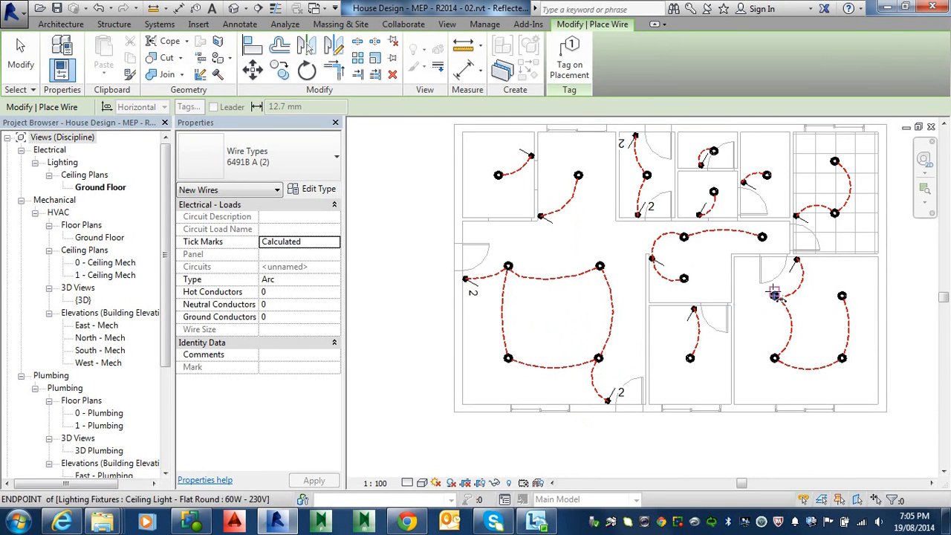
Draw arc wires from the hallway's lower light to its far-right light and between the two upper lights of the lower-right room.
middle_click_drag(778, 299, 720, 320)
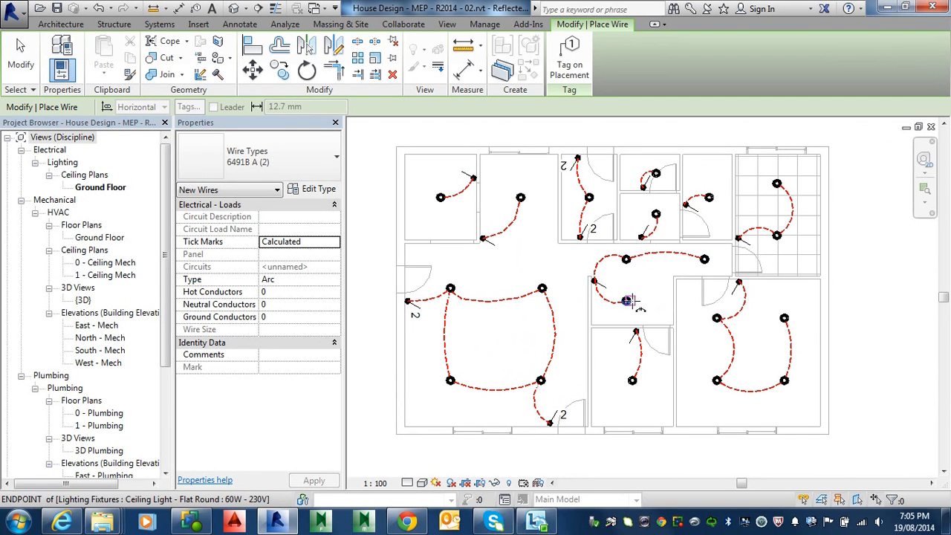
left_click(626, 300)
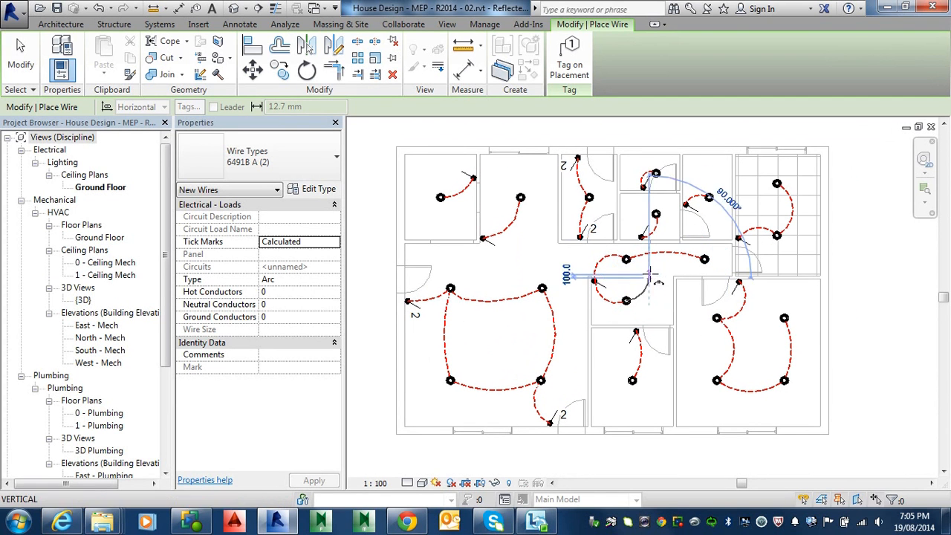
left_click(704, 260)
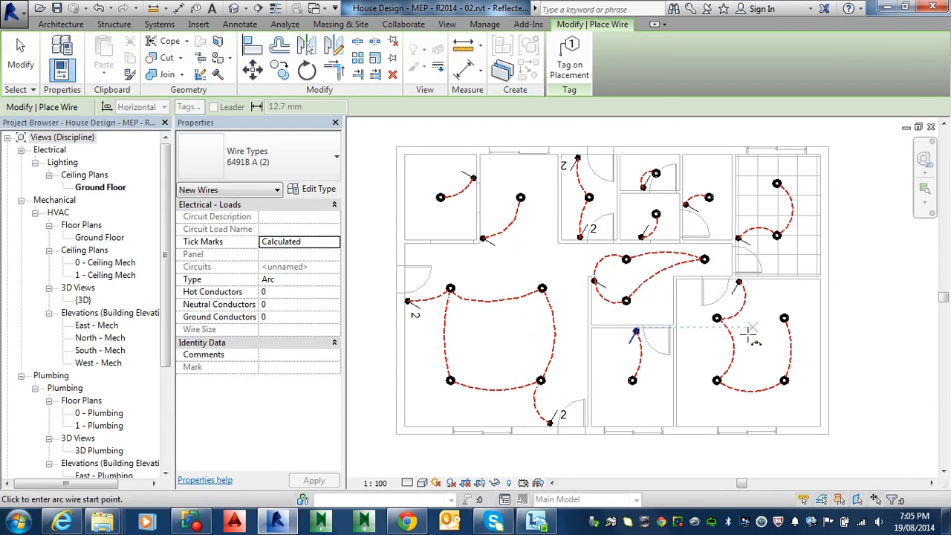
left_click(716, 320)
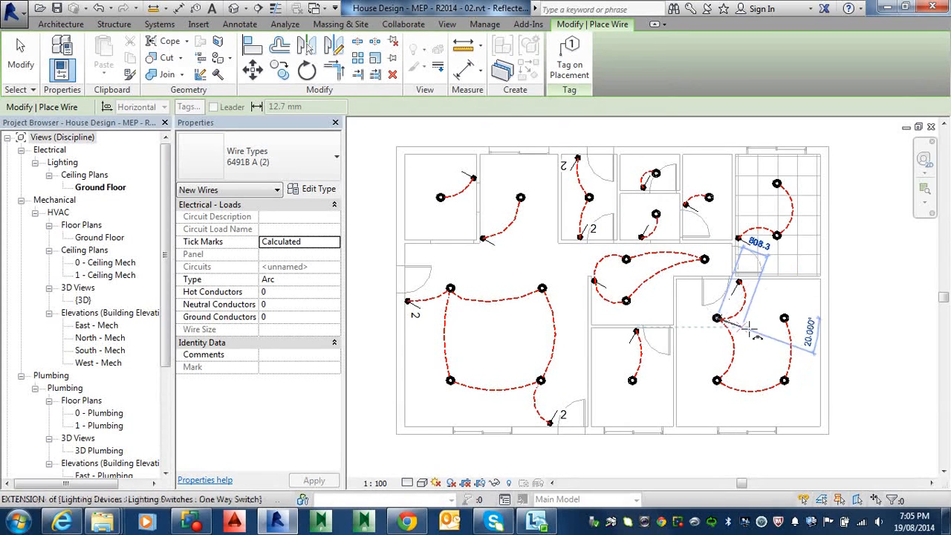
left_click(739, 284)
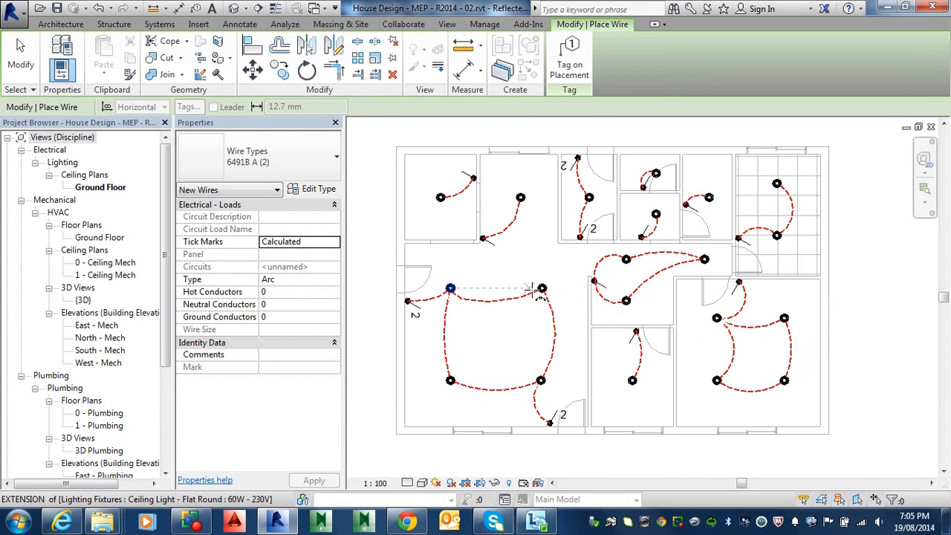
middle_click_drag(496, 260, 556, 265)
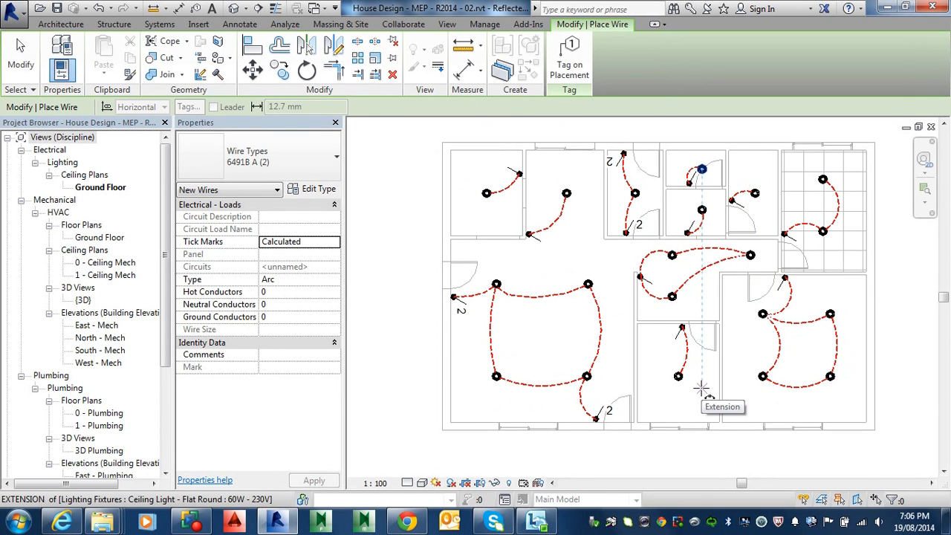
End wire placement and inspect the properties of the upper-left room's ceiling light and its wire.
key("alt")
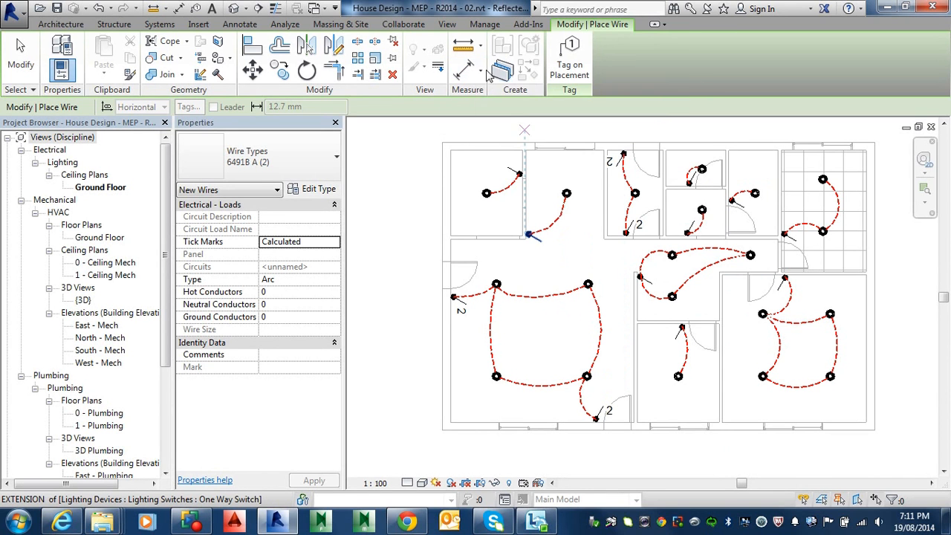
left_click(149, 24)
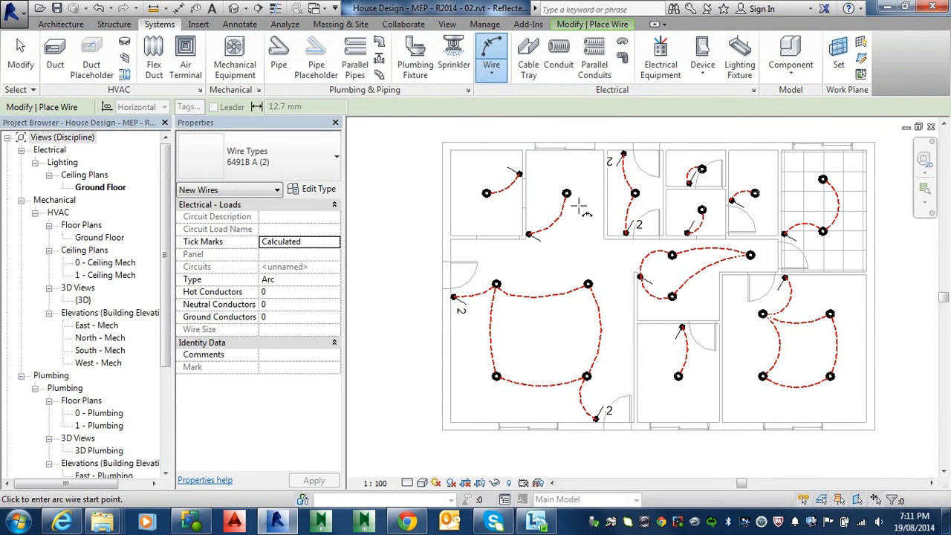
left_click(594, 149)
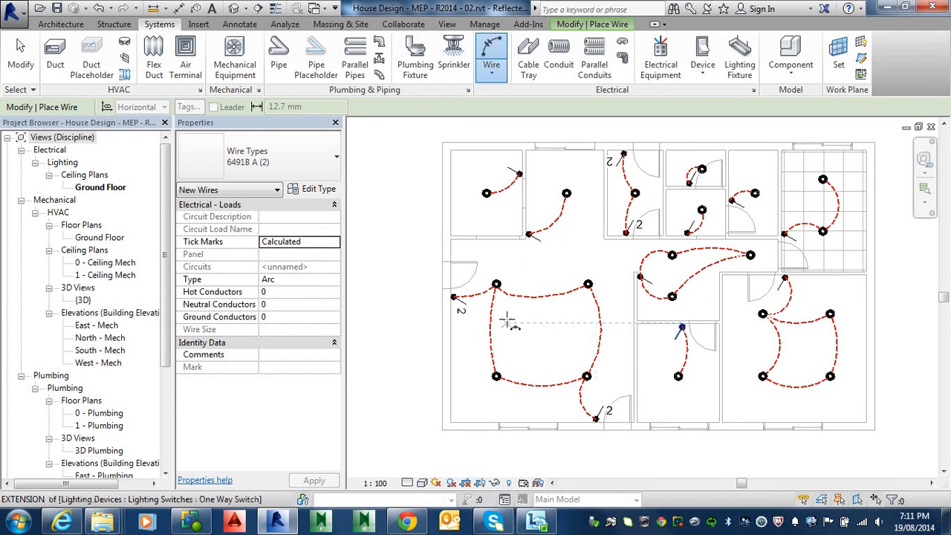
left_click(21, 58)
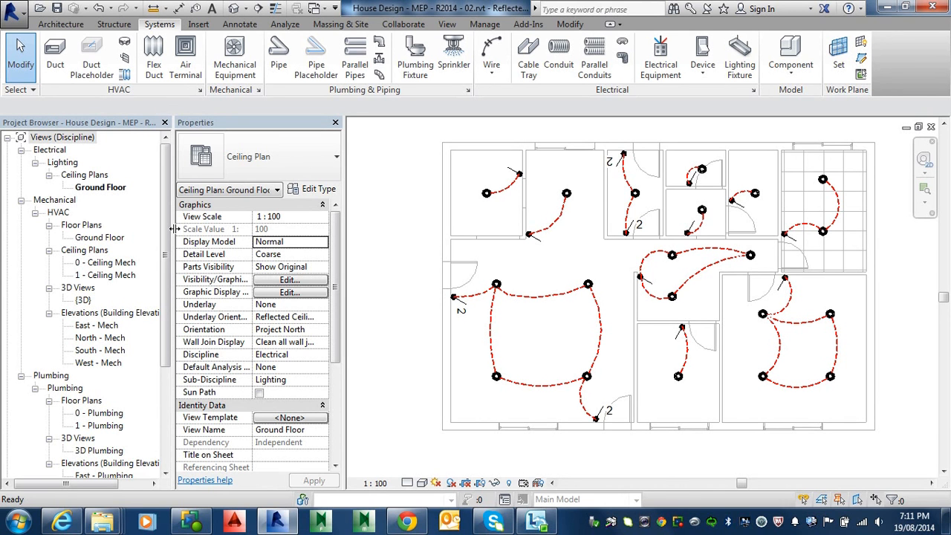
left_click(486, 195)
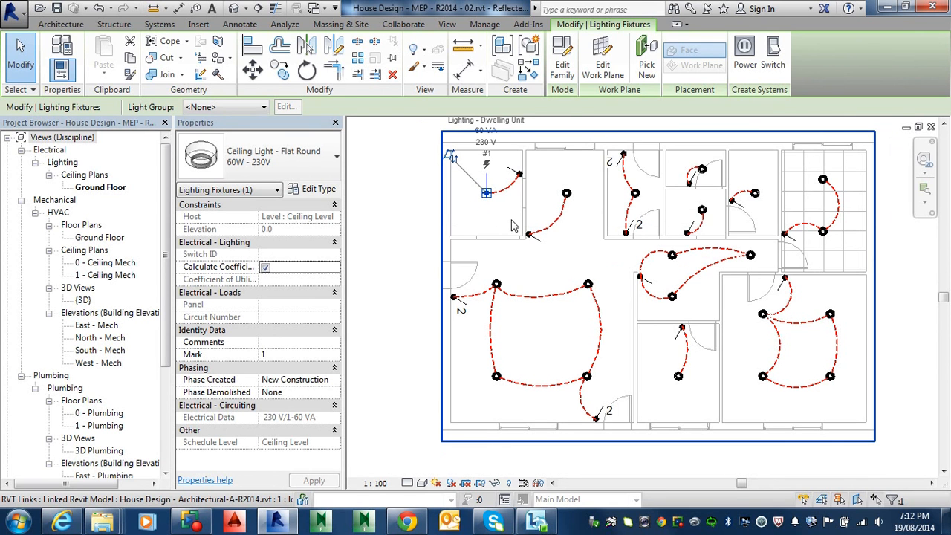
key("Escape")
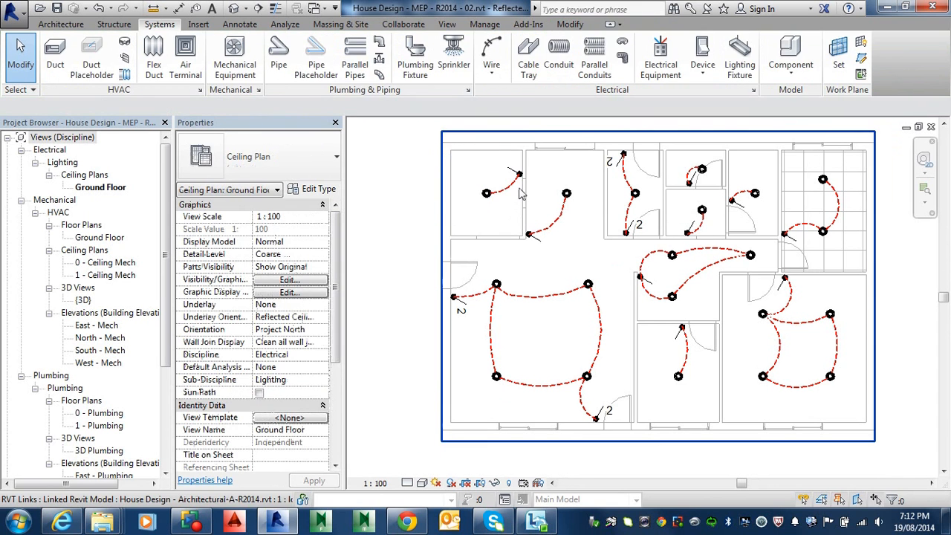
left_click(511, 191)
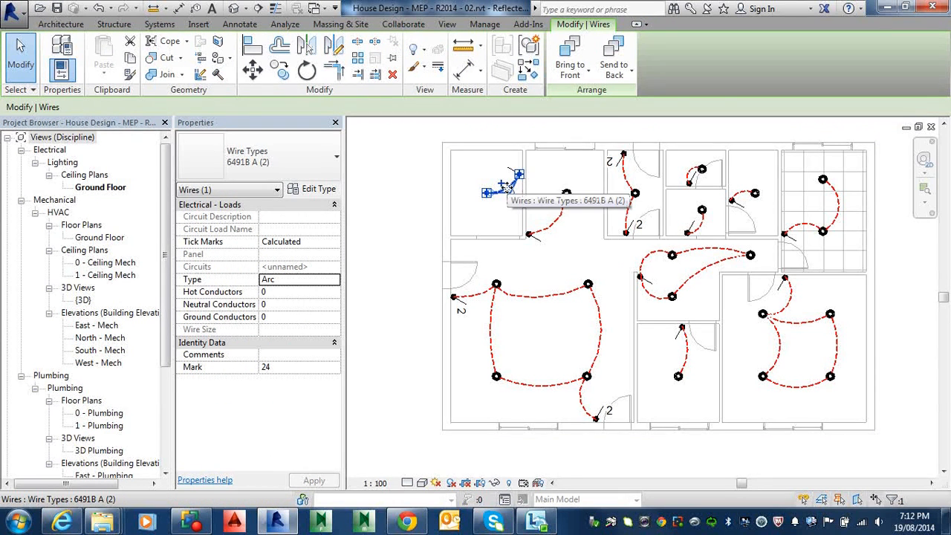
key("Escape")
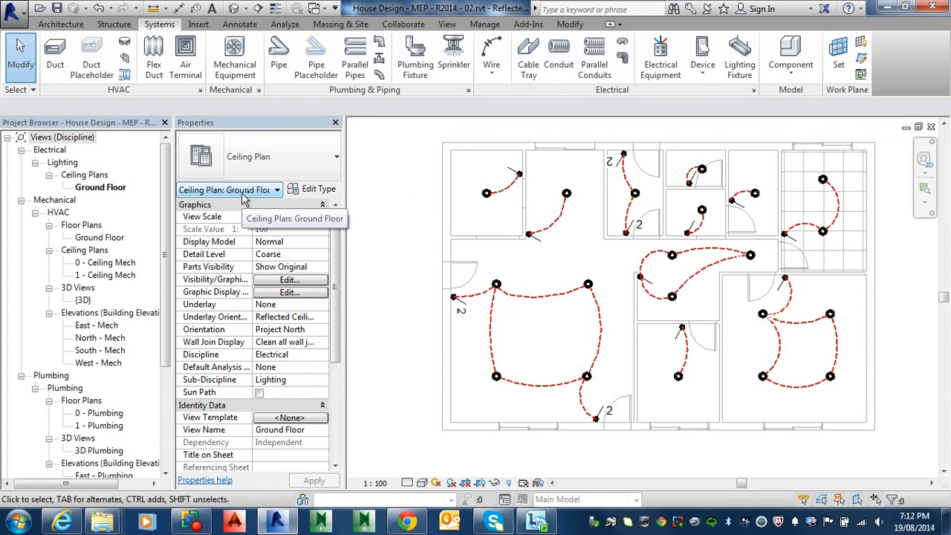
Examine the Electrical browser group and the Discipline options and Sub-Discipline setting of the Ground Floor ceiling plan.
key("alt")
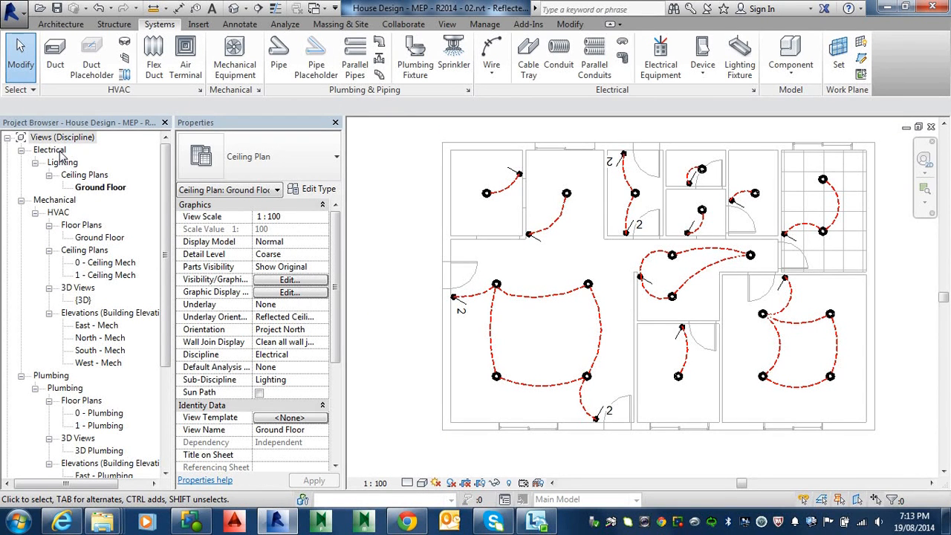
left_click(59, 150)
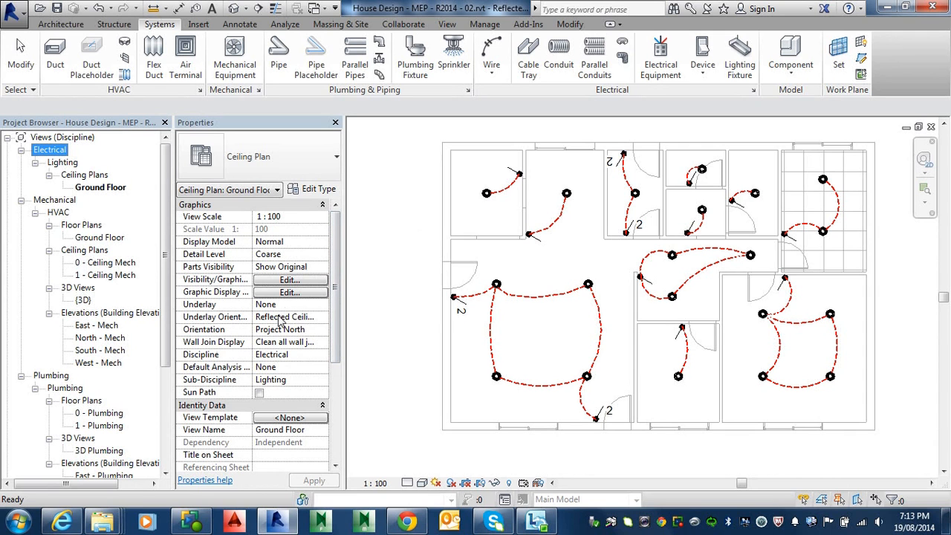
left_click(303, 355)
left_click(321, 356)
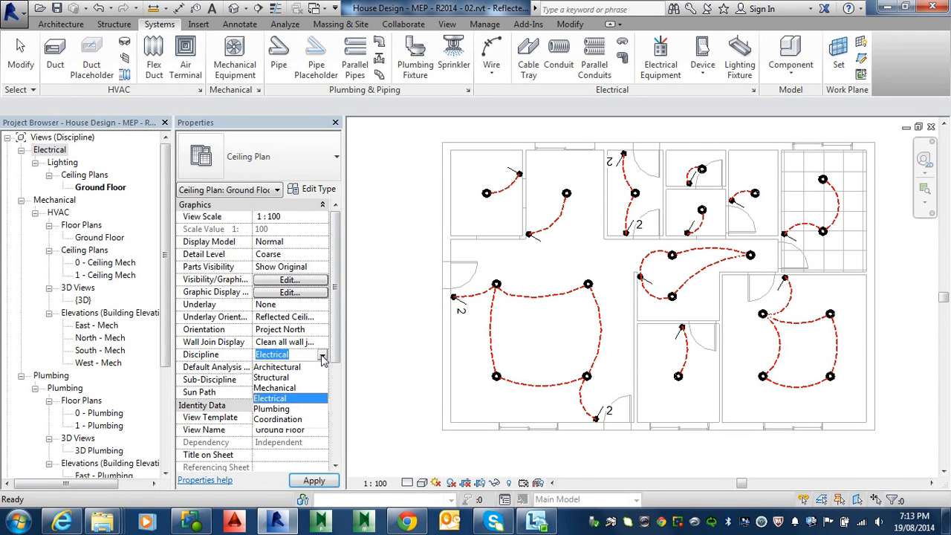
left_click(322, 356)
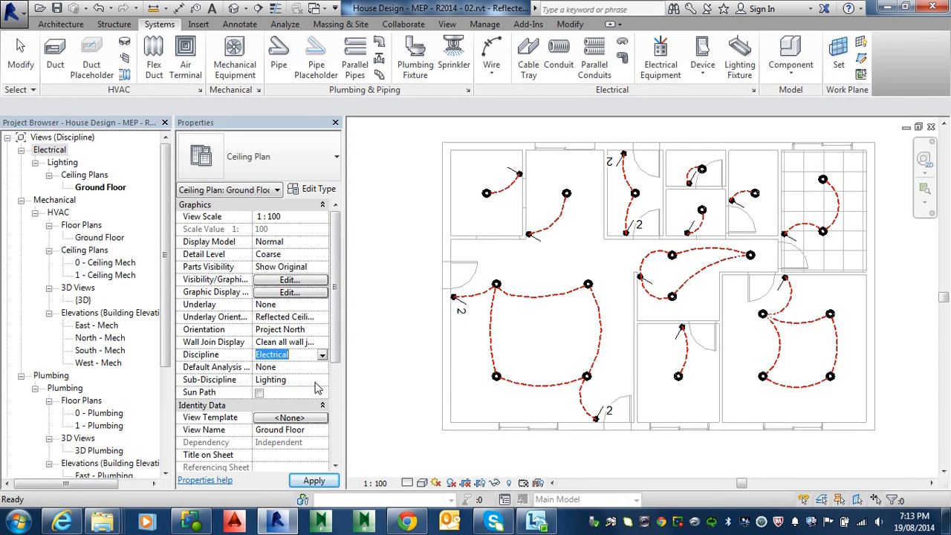
left_click(317, 379)
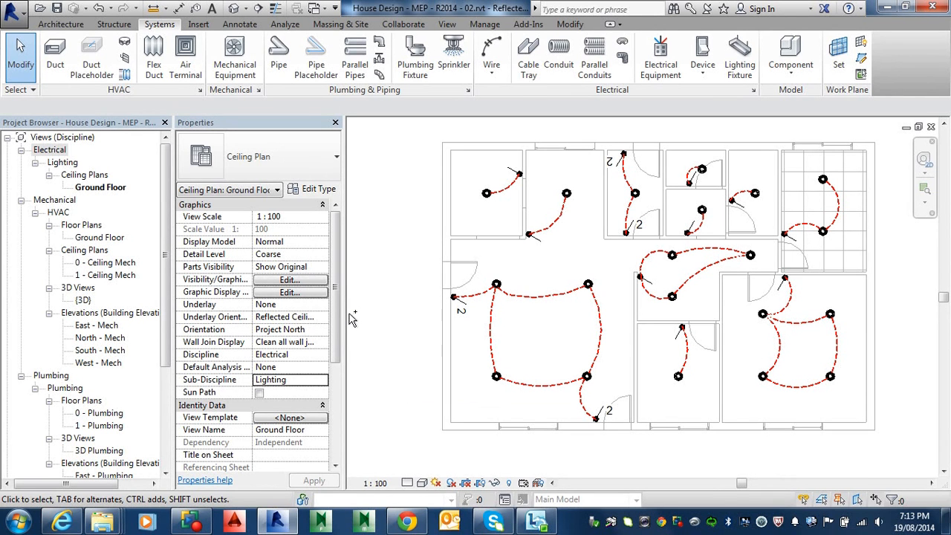
Duplicate the Ground Floor lighting ceiling plan without its detailing.
key("alt")
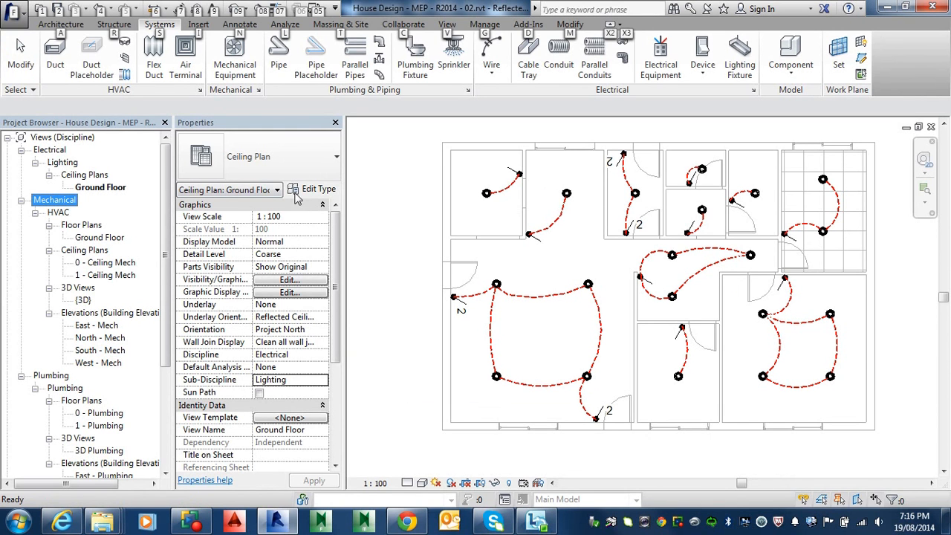
left_click(104, 188)
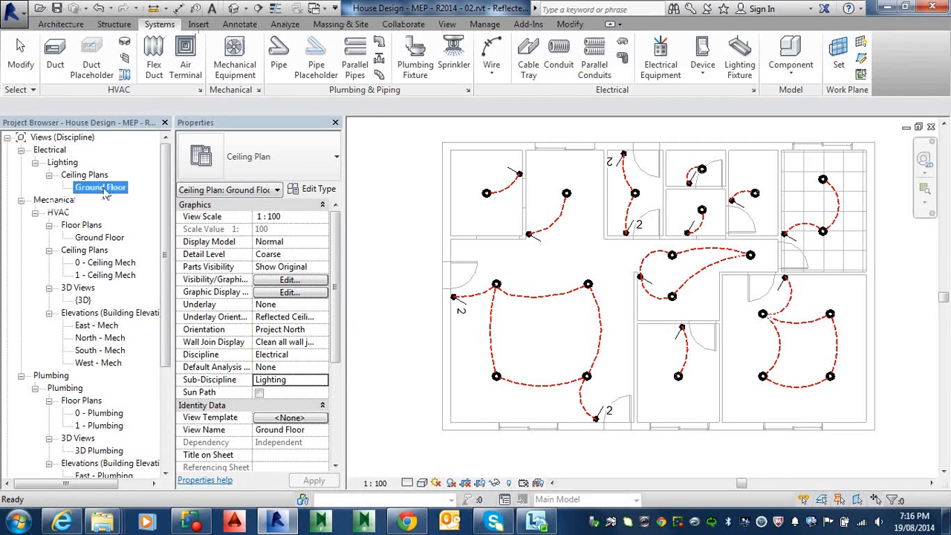
right_click(104, 192)
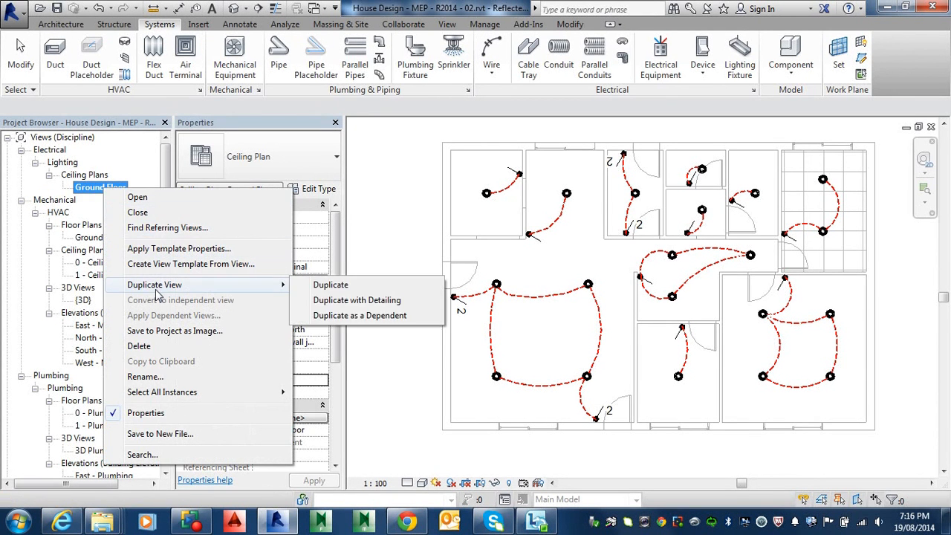
mouse_move(245, 285)
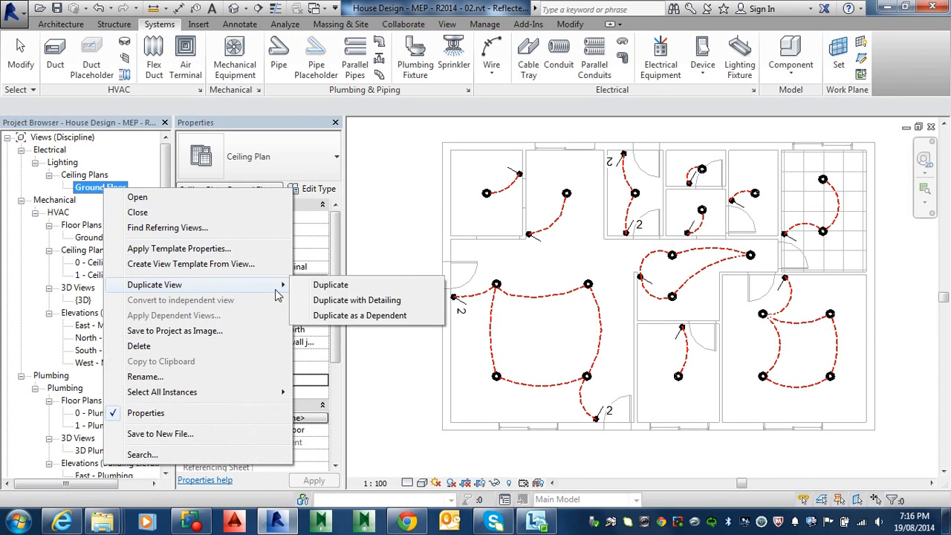
left_click(330, 285)
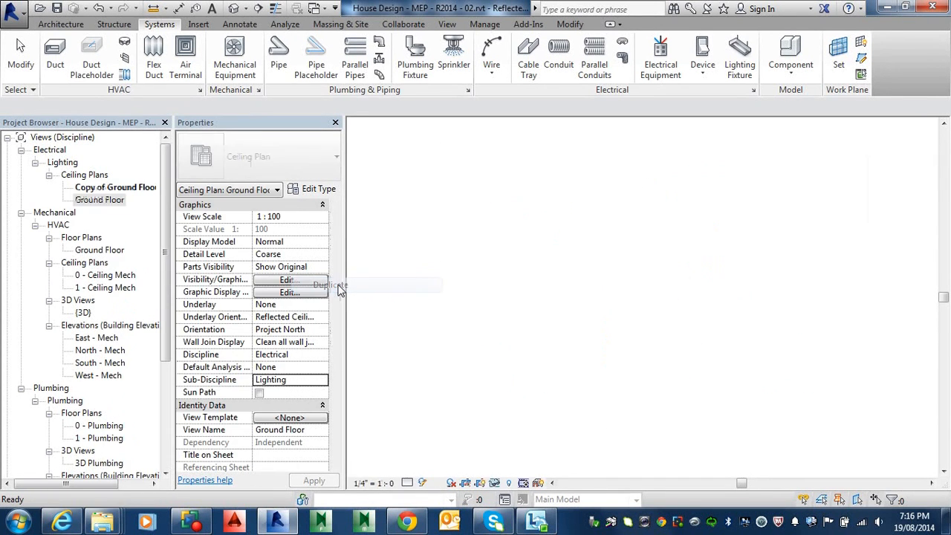
left_click(118, 189)
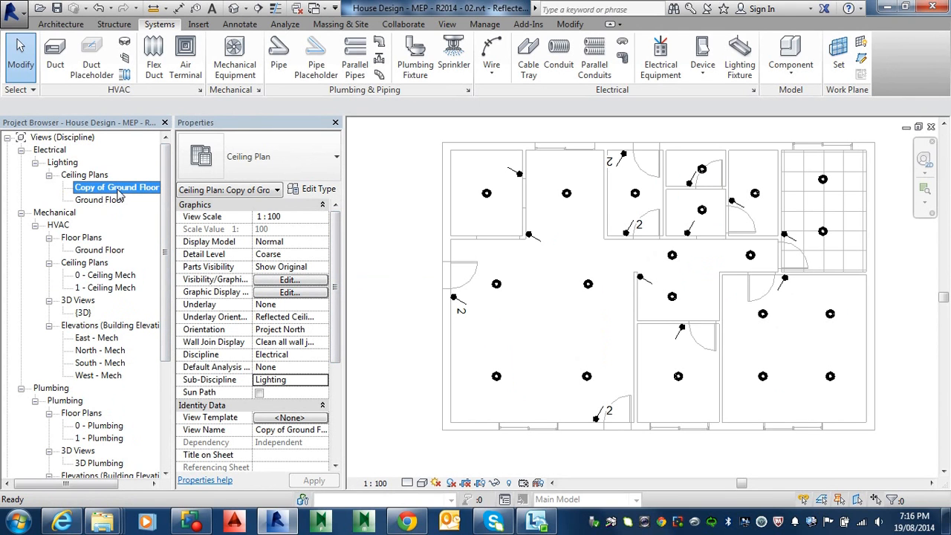
right_click(114, 191)
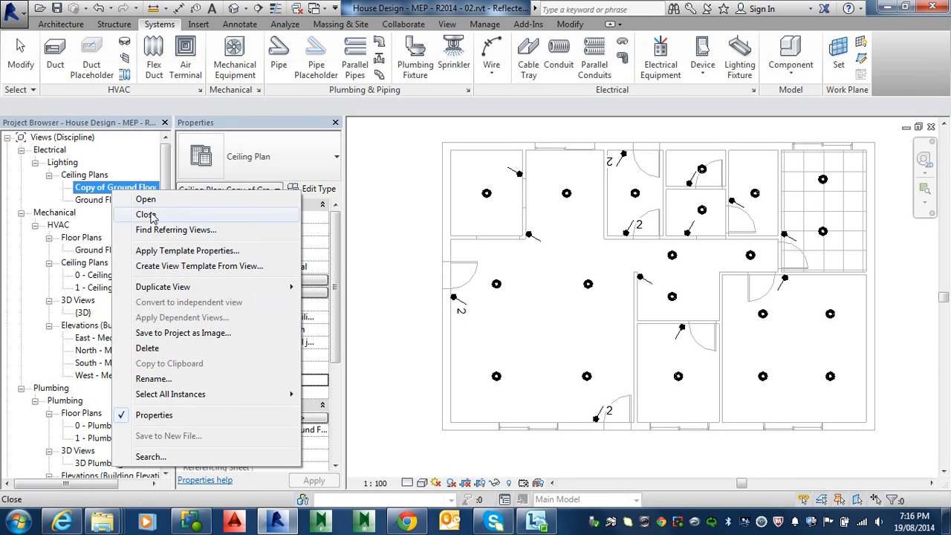
left_click(88, 187)
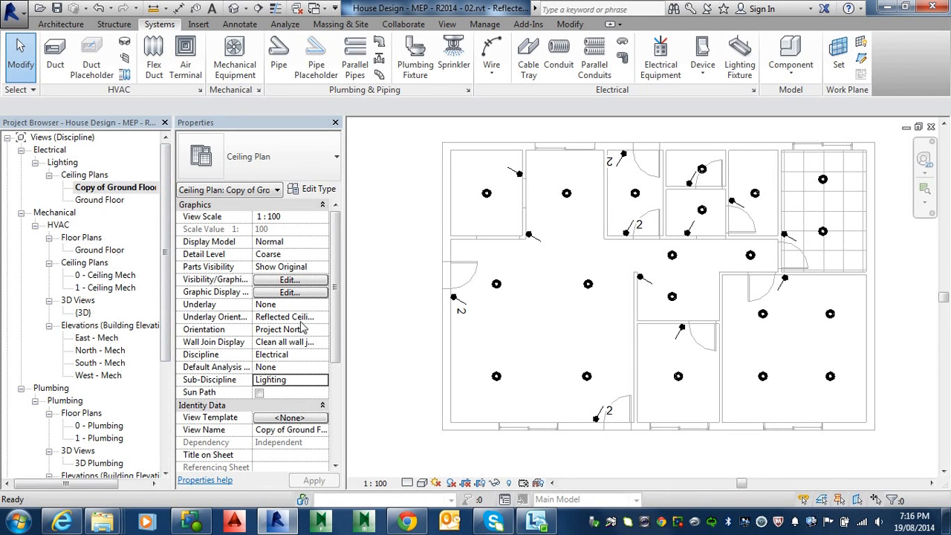
Set the copied ceiling plan's Discipline to Mechanical and its Sub-Discipline to HVAC, and apply the changes.
left_click(303, 354)
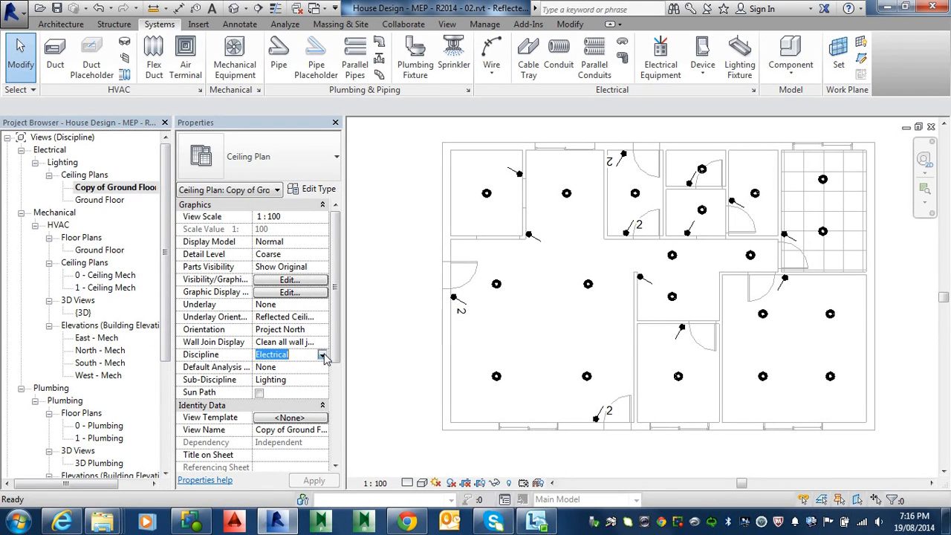
left_click(322, 355)
left_click(287, 388)
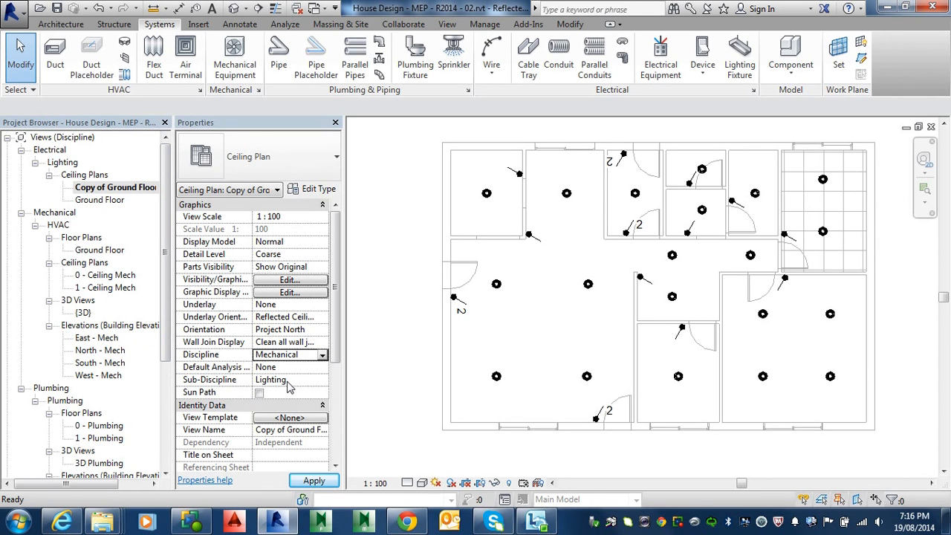
left_click(288, 380)
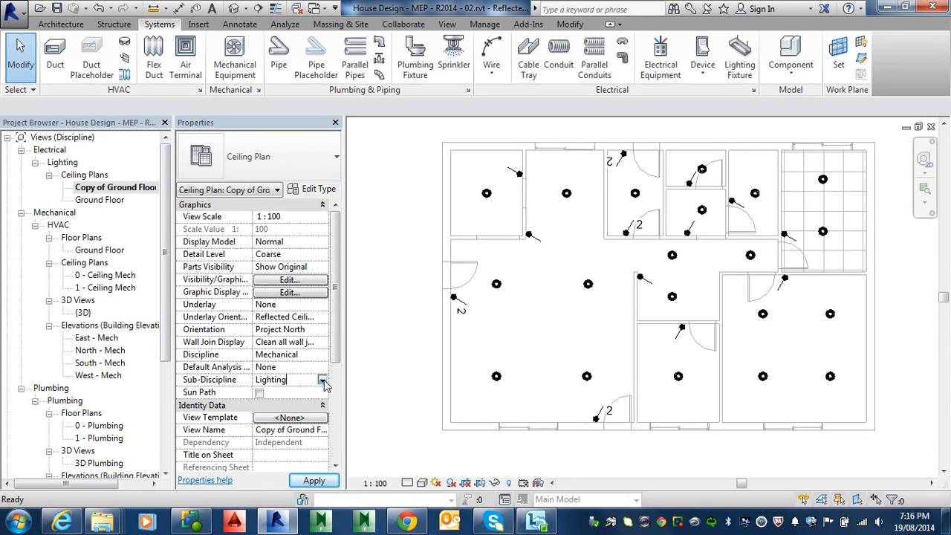
left_click(322, 380)
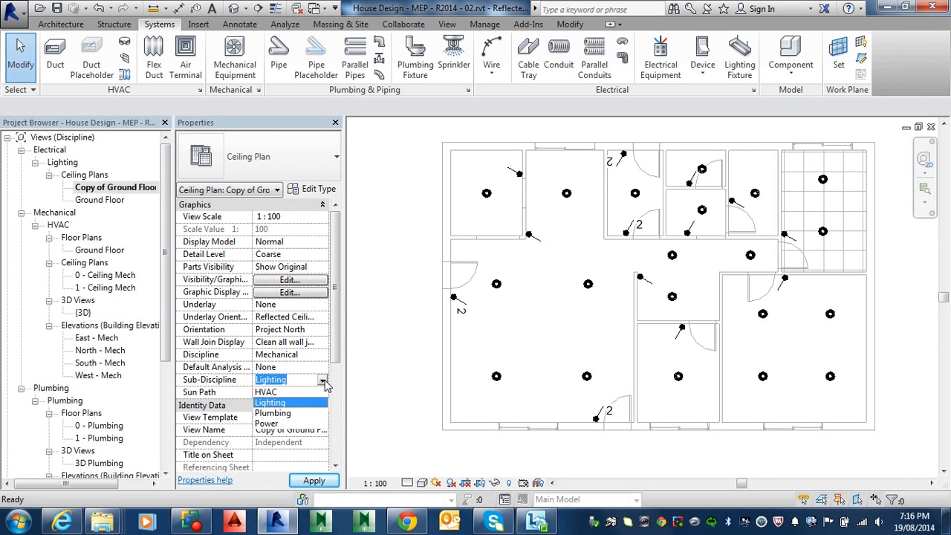
left_click(281, 392)
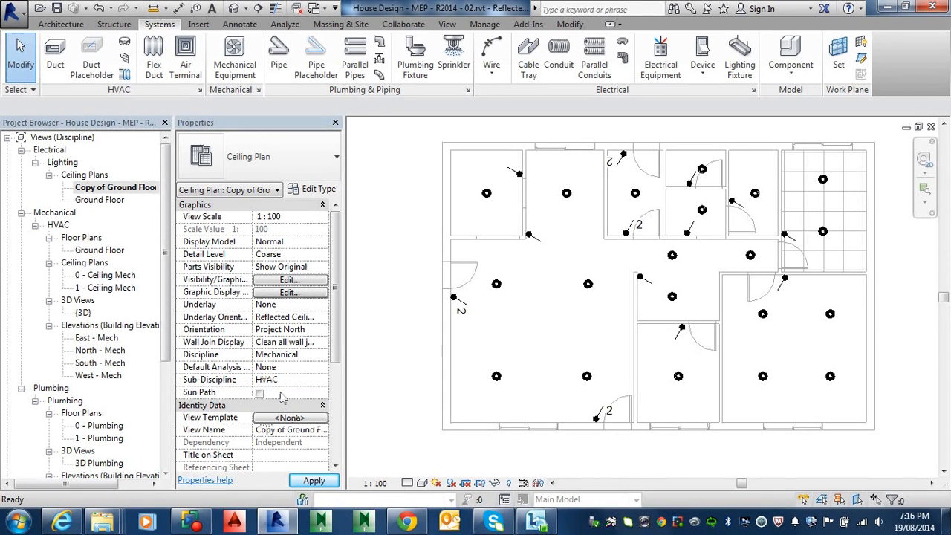
left_click(312, 481)
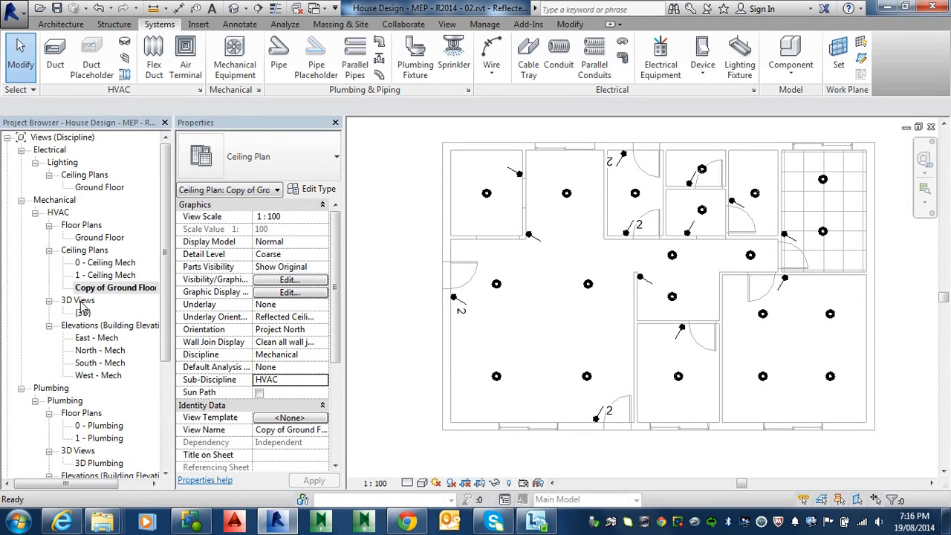
Try to rename the copied ceiling plan under HVAC as Ground Floor.
left_click(101, 289)
right_click(101, 290)
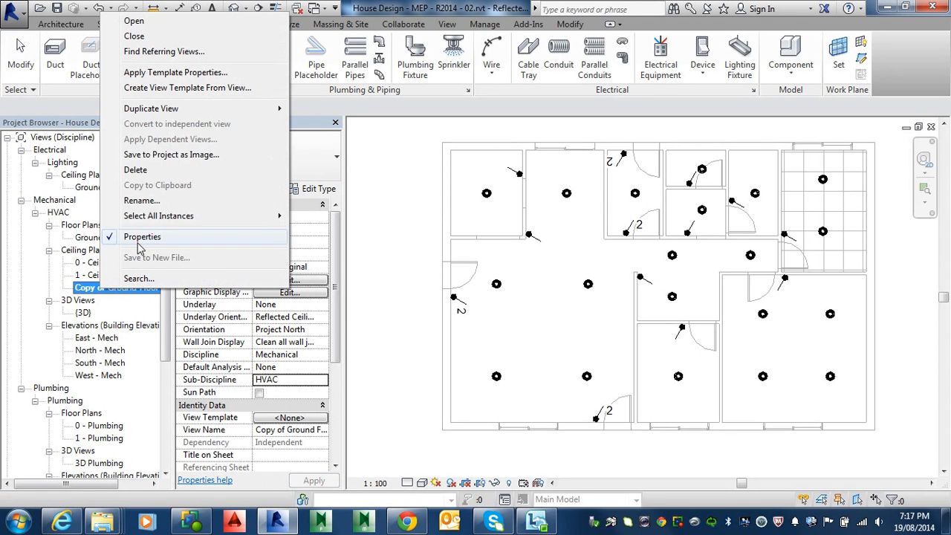
left_click(143, 203)
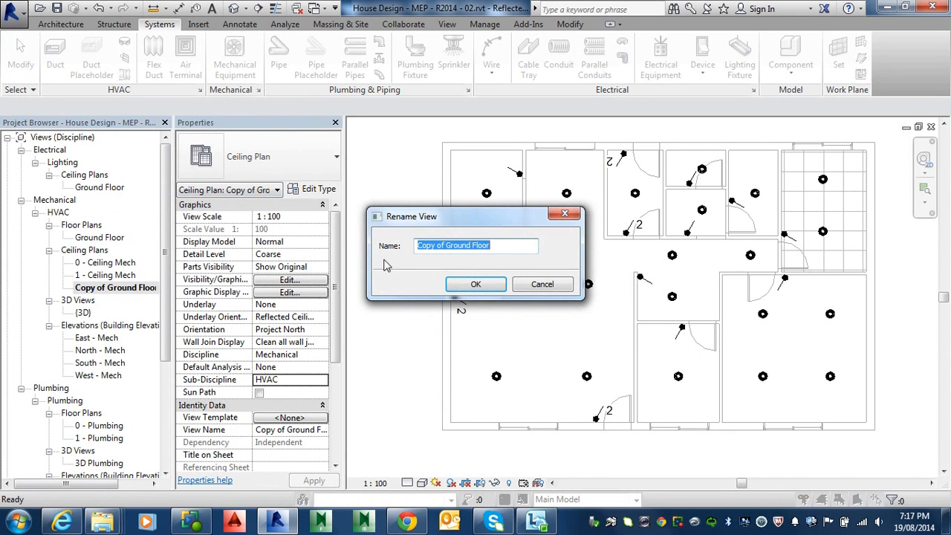
left_click_drag(444, 248, 398, 246)
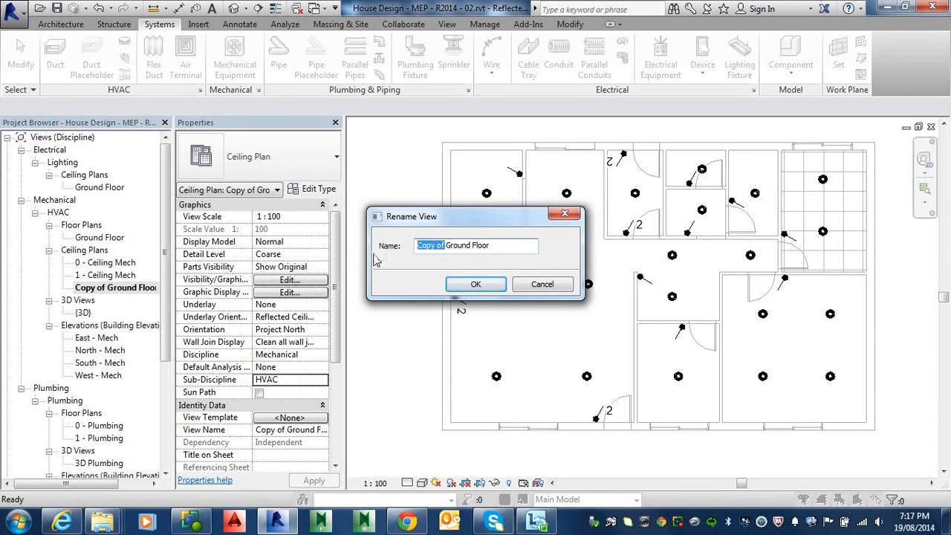
key("Delete")
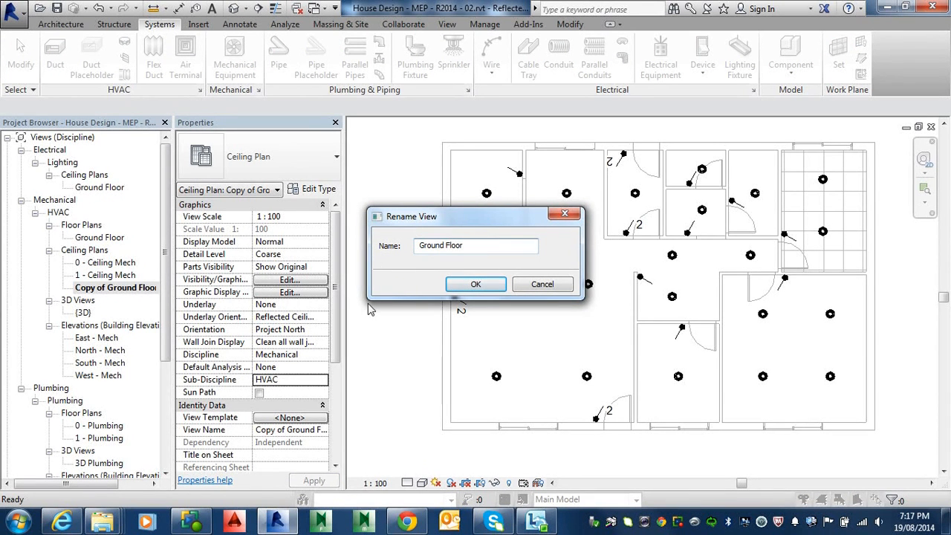
left_click(479, 285)
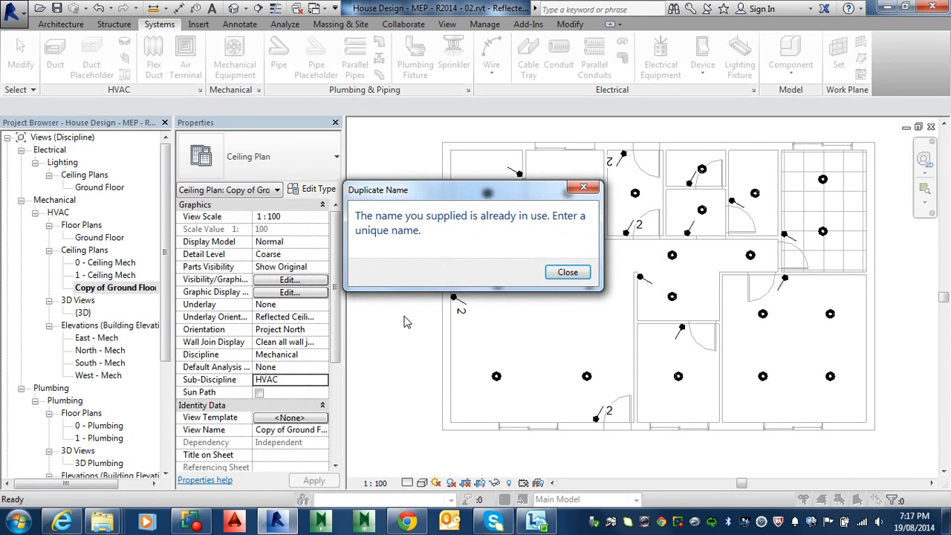
left_click(567, 273)
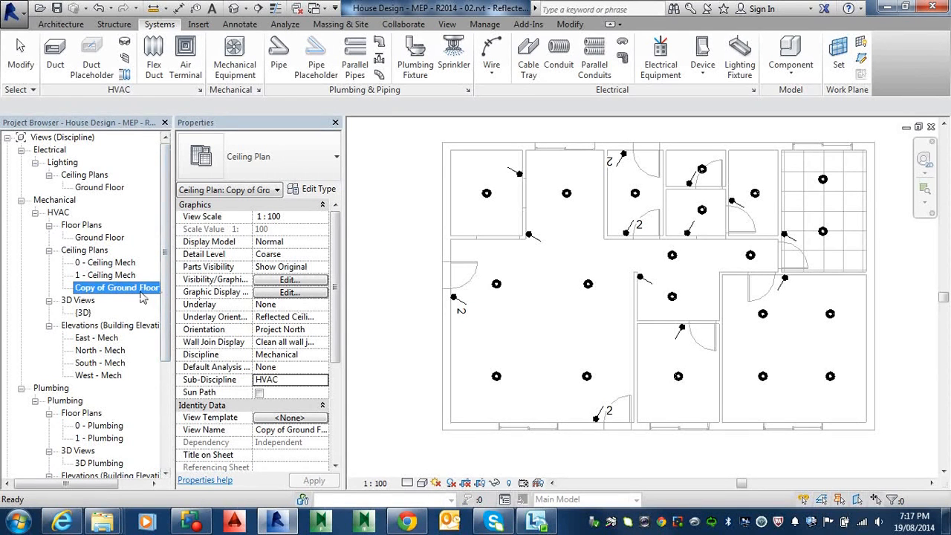
Rename the copied ceiling plan under HVAC as Air Terminals.
left_click(113, 288)
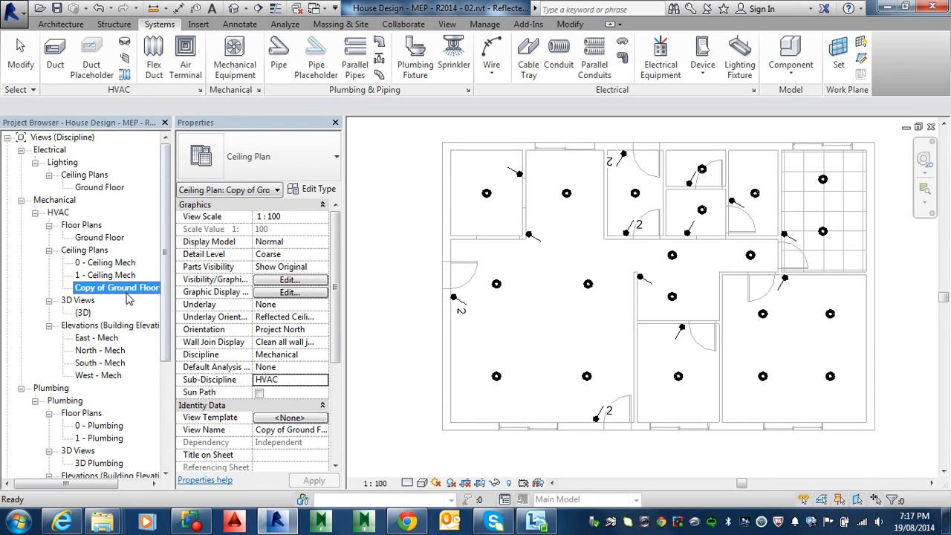
right_click(127, 289)
left_click(170, 201)
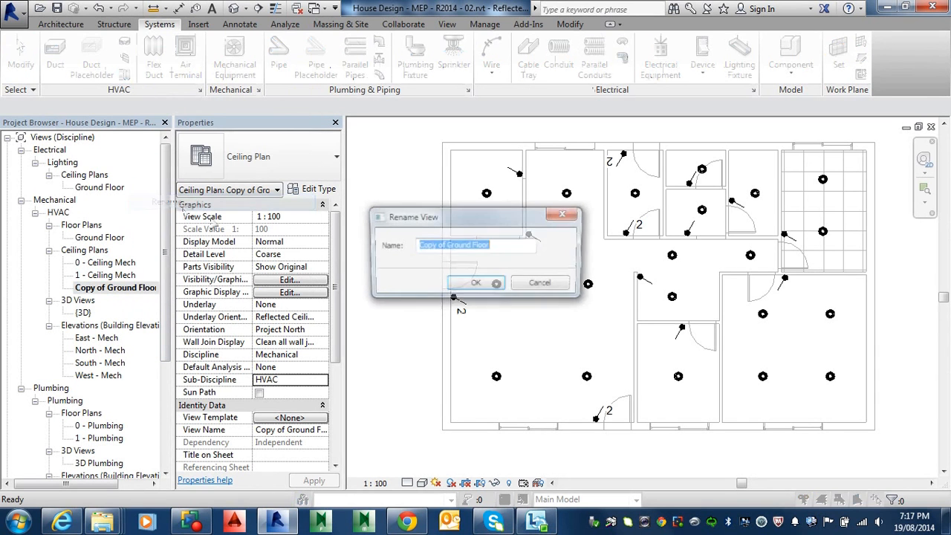
type("A")
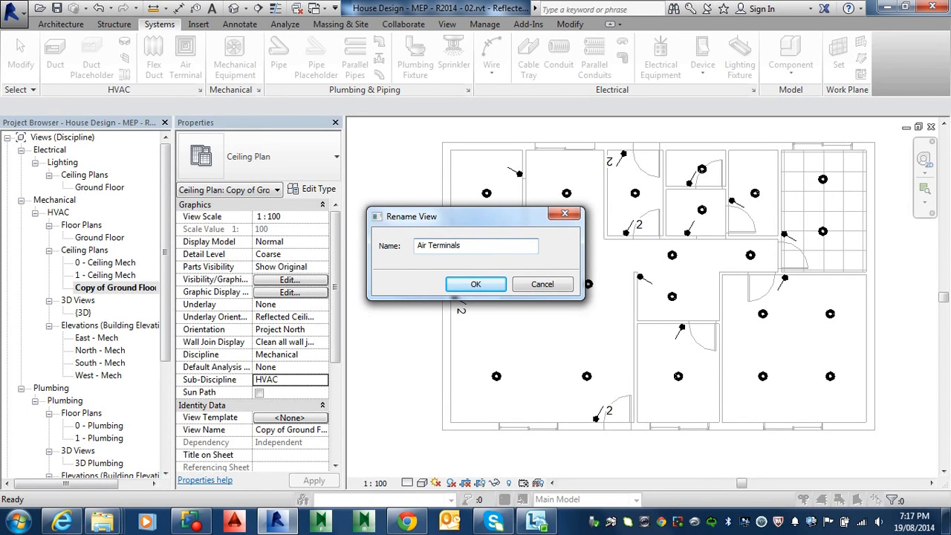
type("ir Terminals")
key("Return")
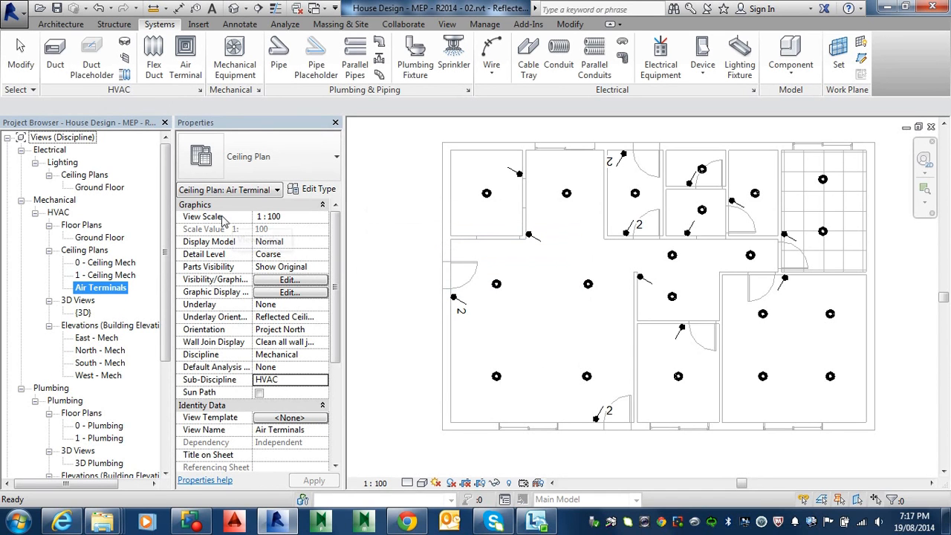
left_click(109, 267)
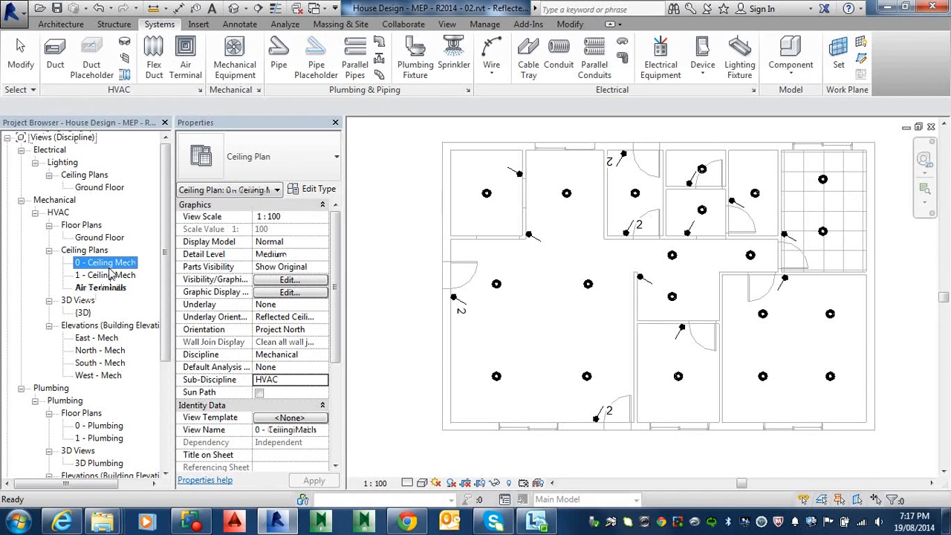
left_click(109, 275, "ctrl")
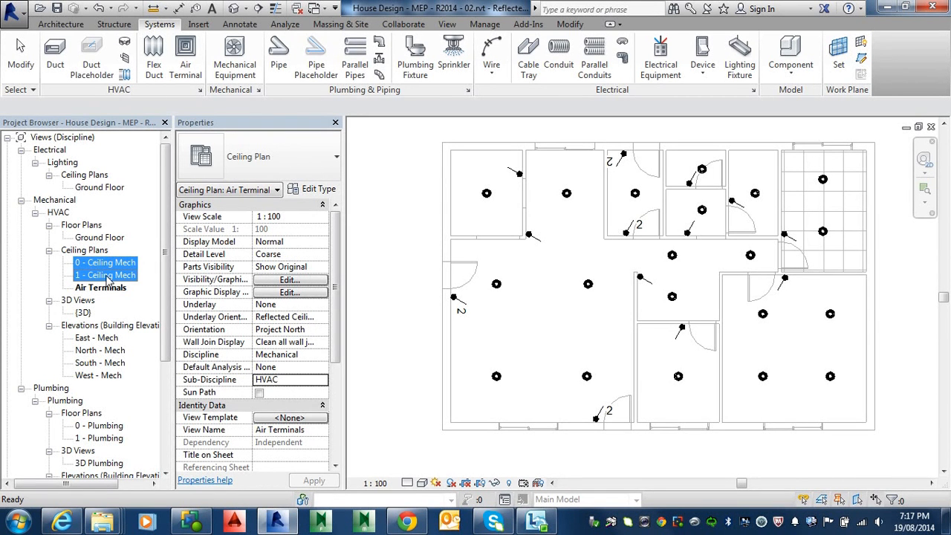
right_click(107, 277)
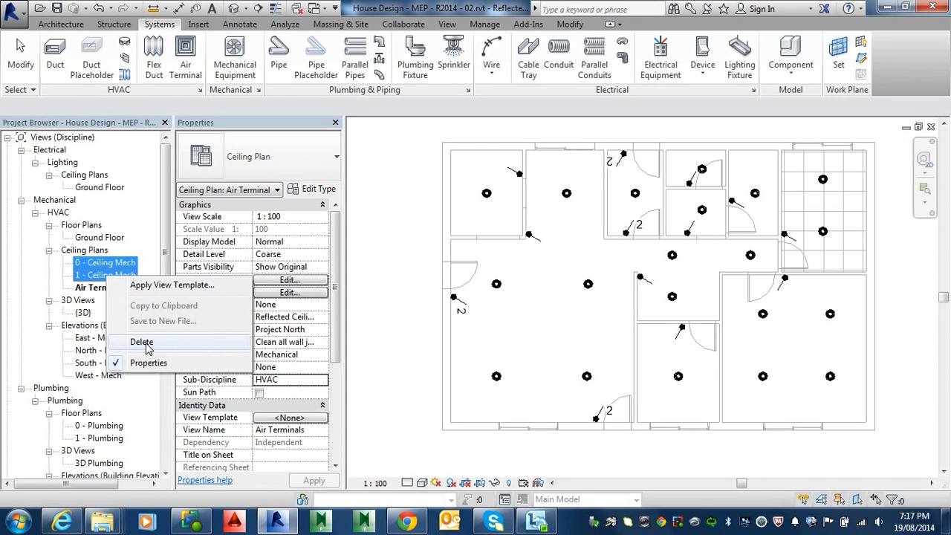
left_click(85, 287)
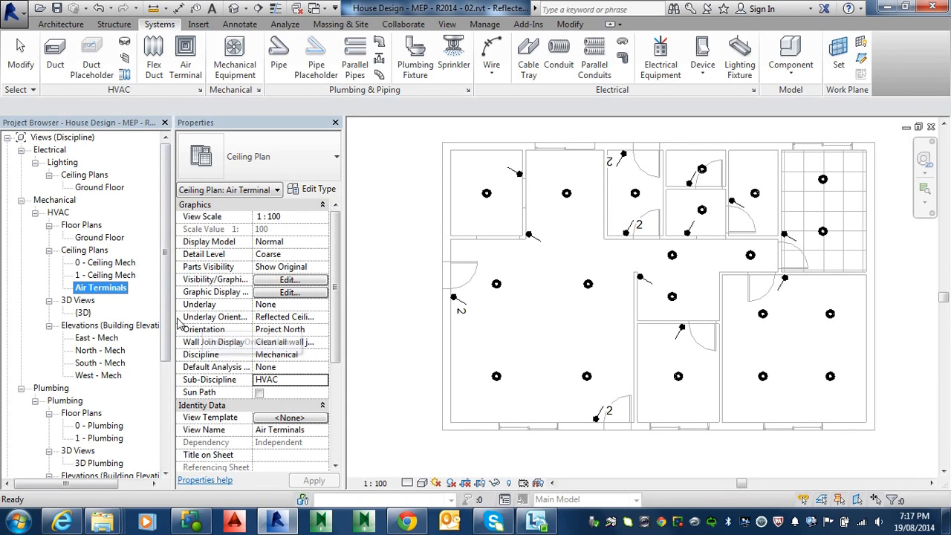
Add the prefix Ground_ to the Air Terminals ceiling plan's name so it reads Ground_Air Terminals.
right_click(119, 290)
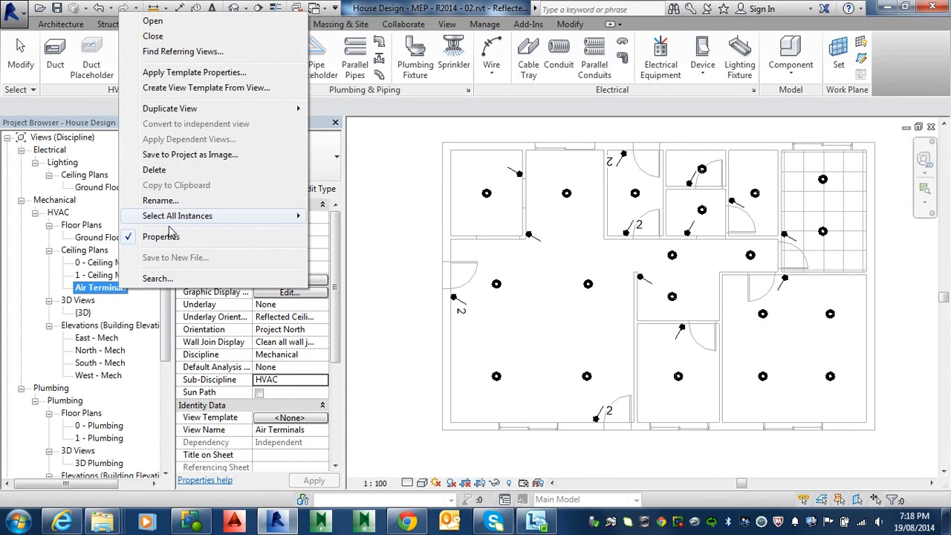
left_click(169, 201)
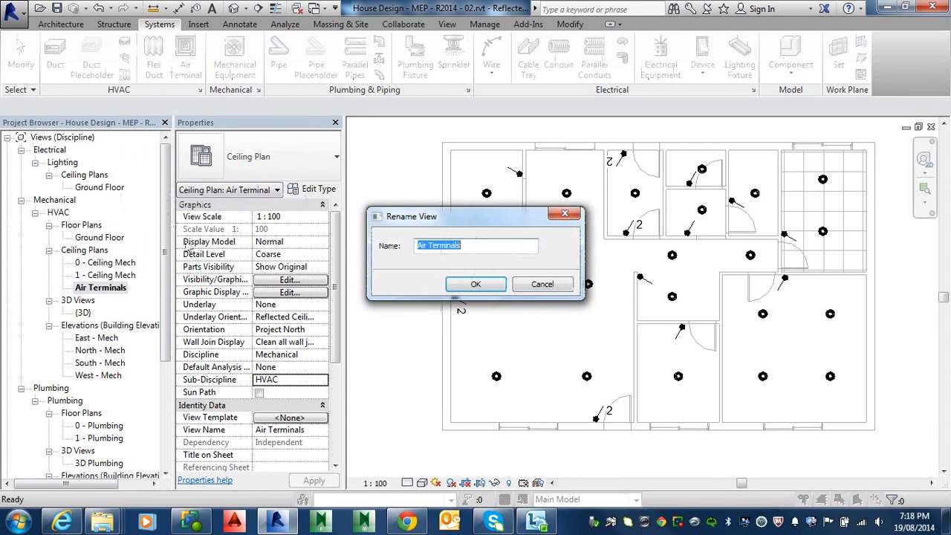
left_click(419, 245)
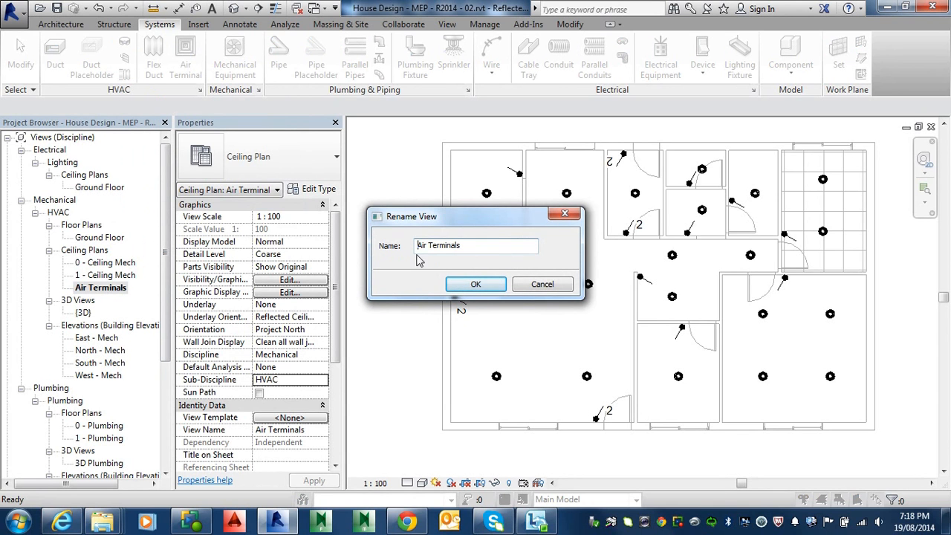
type("Ground_")
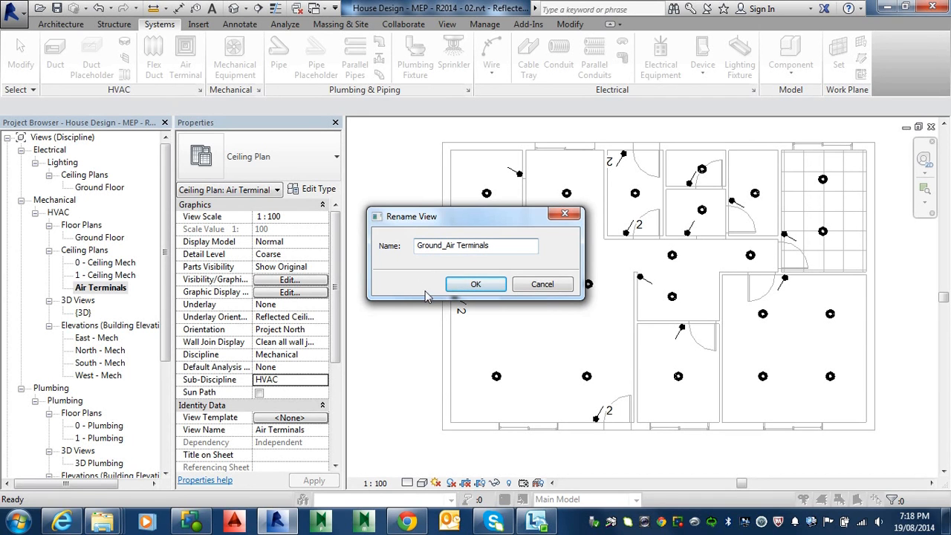
left_click(471, 283)
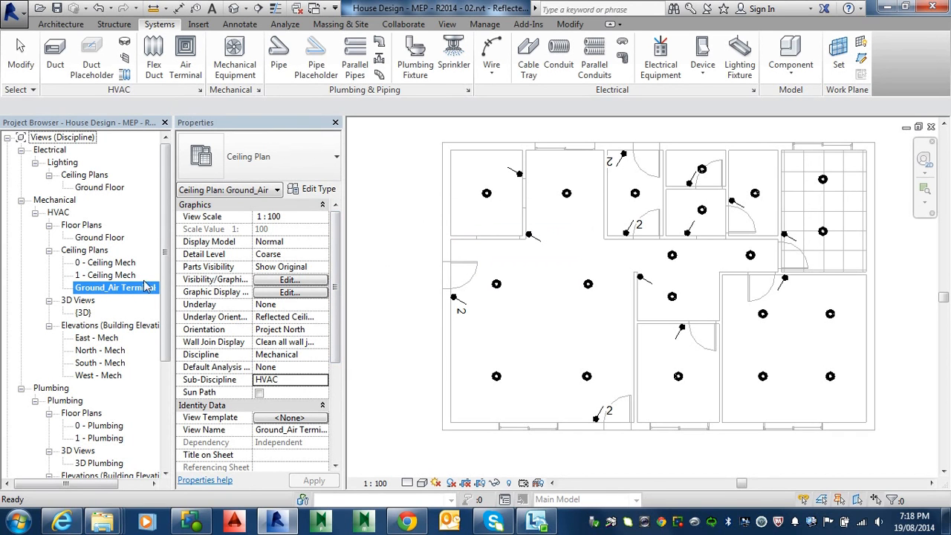
left_click(131, 287)
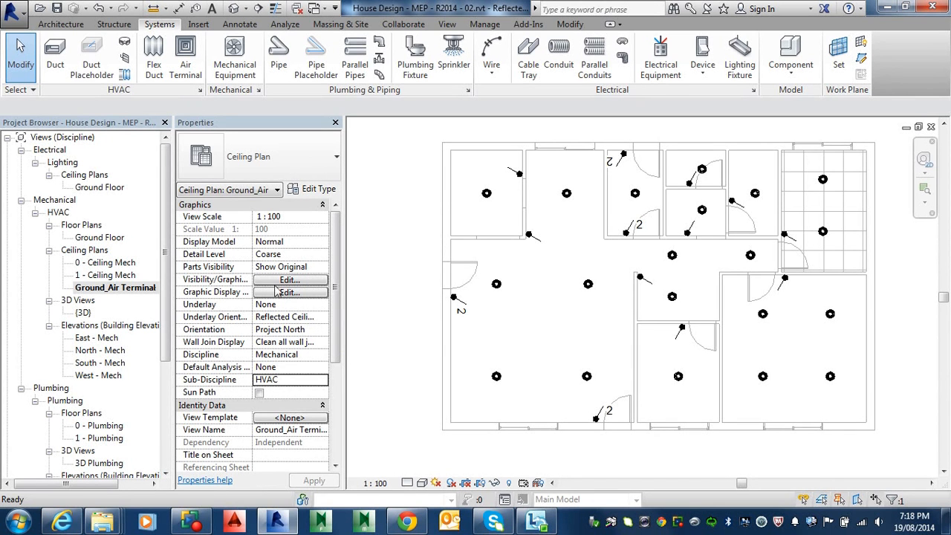
Rename the electrical lighting ceiling plan Ground Floor as Ground_Lighting, declining to rename the corresponding level and views.
left_click(92, 188)
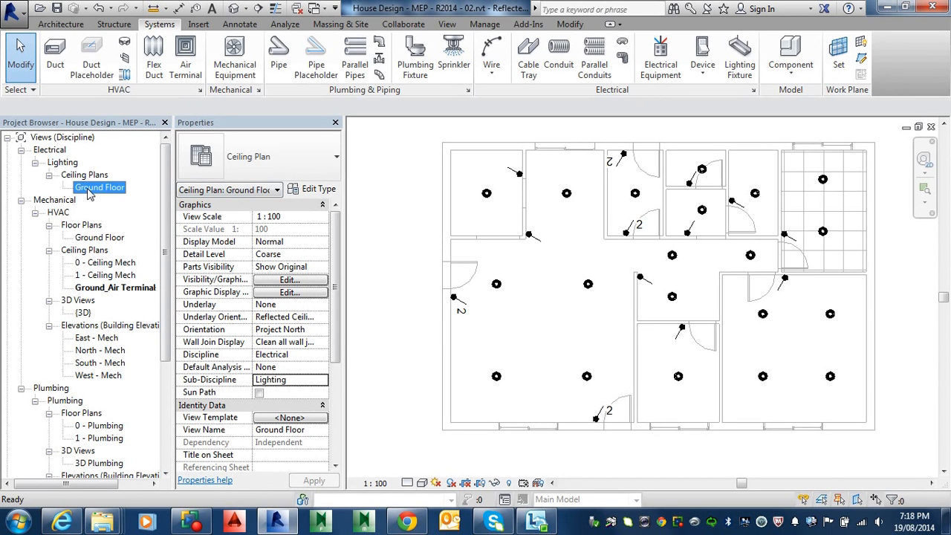
right_click(89, 188)
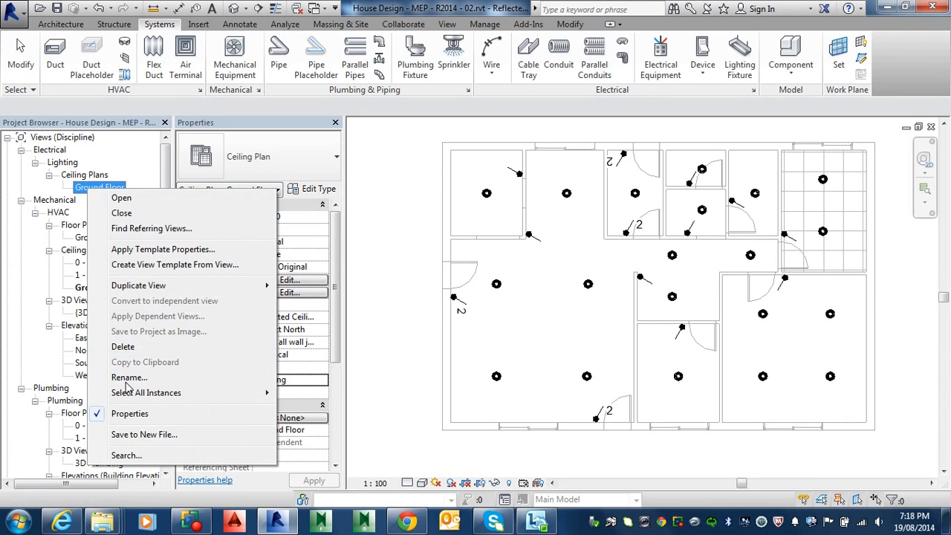
left_click(129, 376)
left_click(467, 245)
left_click_drag(467, 245, 443, 254)
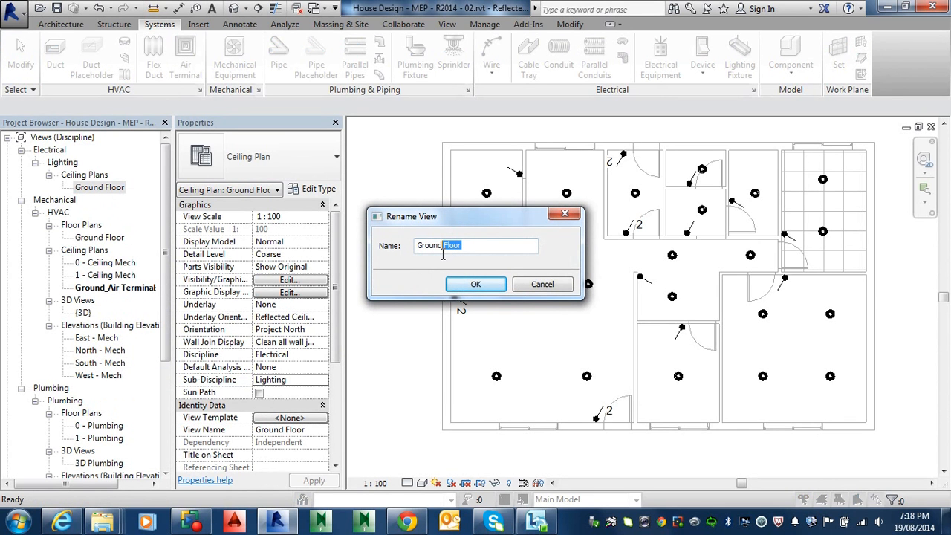
type("_Lighting")
key("Return")
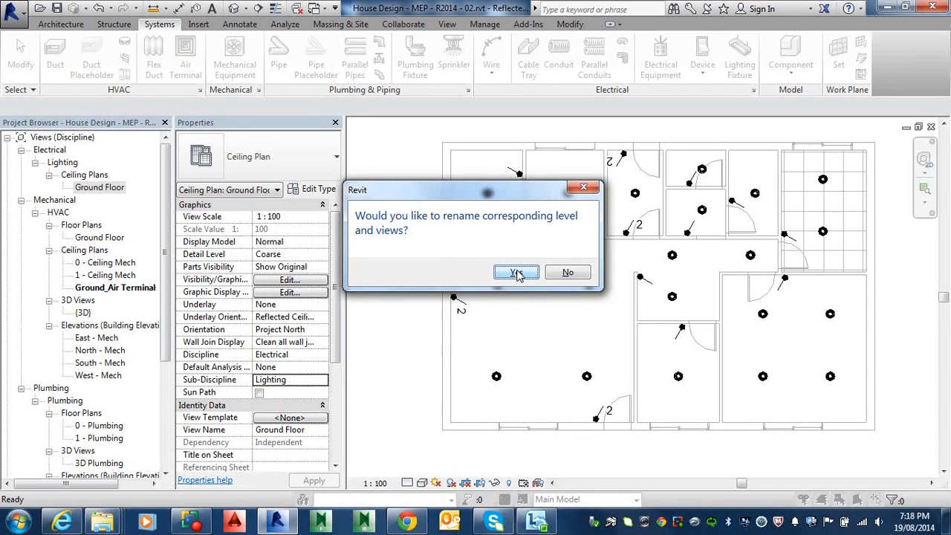
left_click(566, 273)
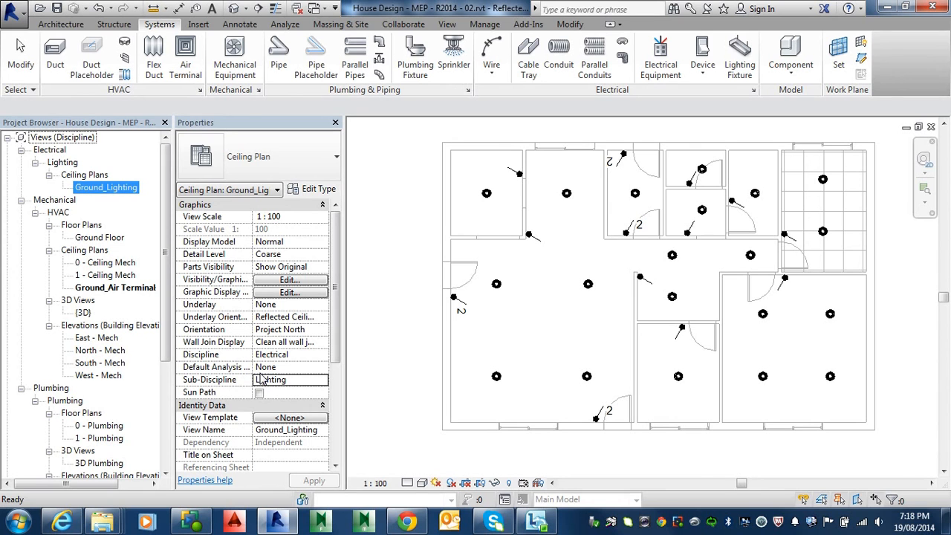
Check the category of a light switch in the Ground_Air Terminals ceiling plan and turn off Lighting Devices visibility in that view.
left_click(123, 294)
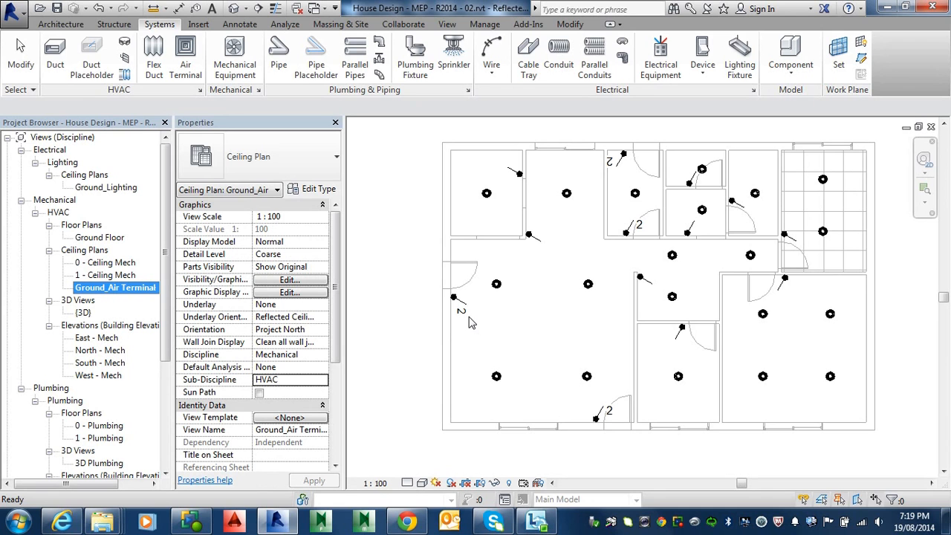
left_click(514, 322)
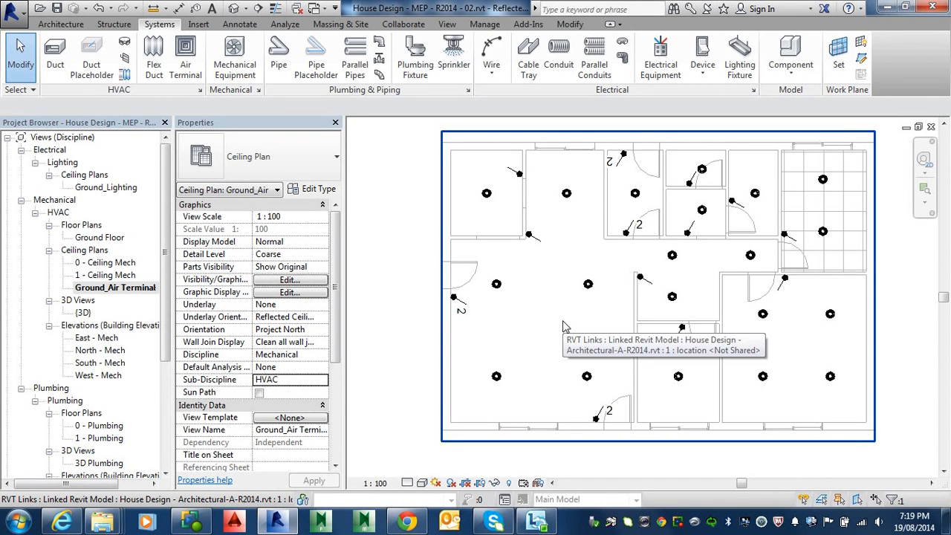
left_click(518, 181)
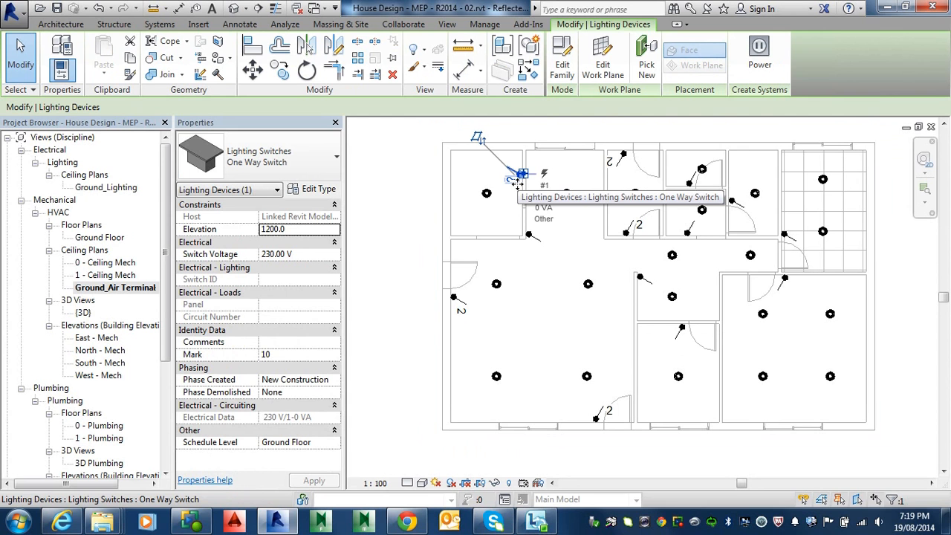
left_click(249, 191)
left_click(250, 191)
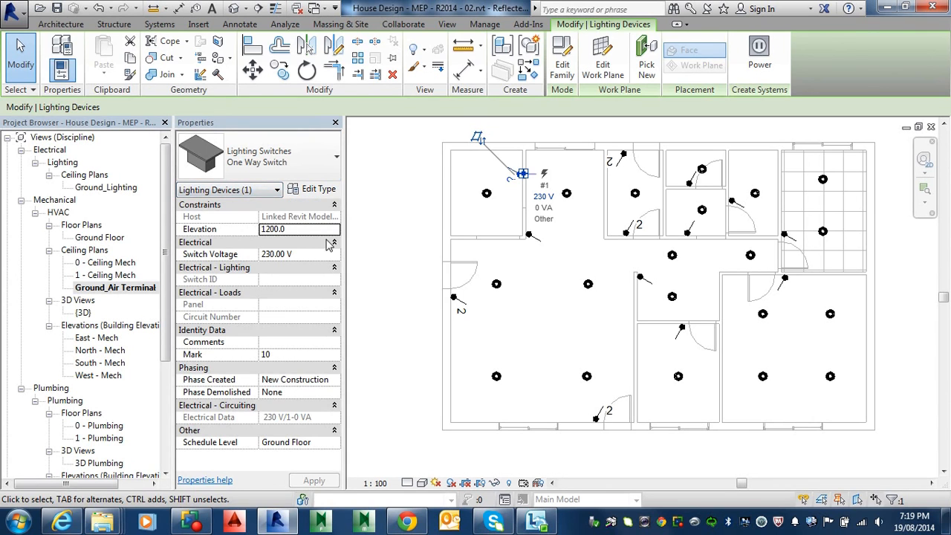
left_click(537, 332)
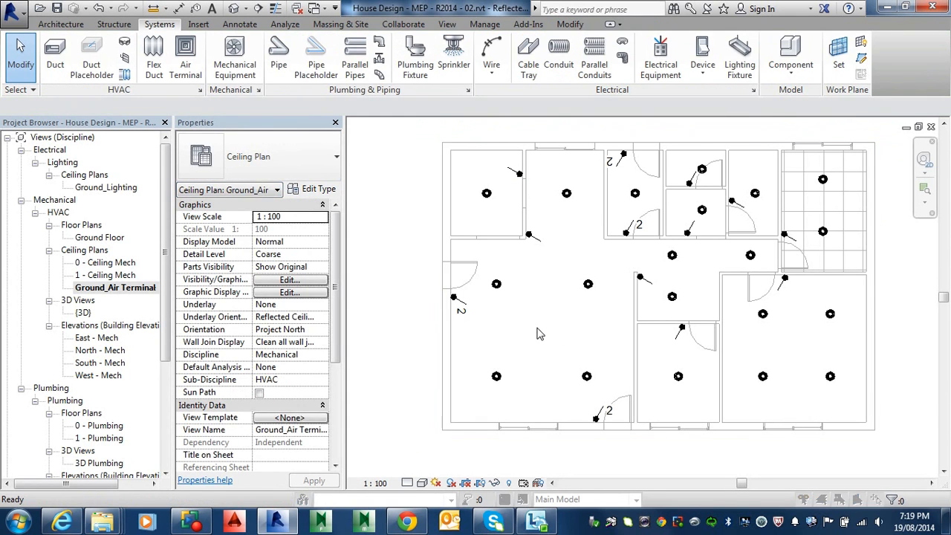
key("v")
key("g")
left_click(332, 300)
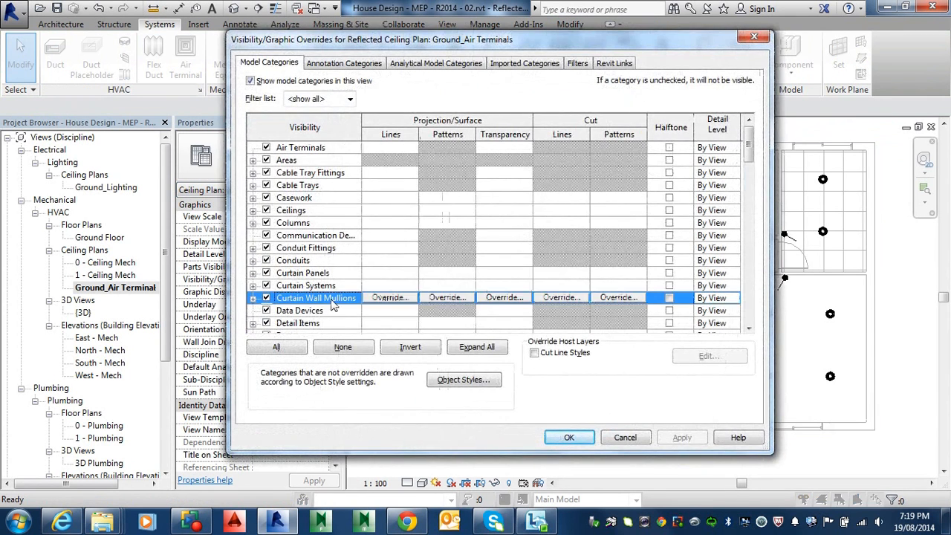
key("l")
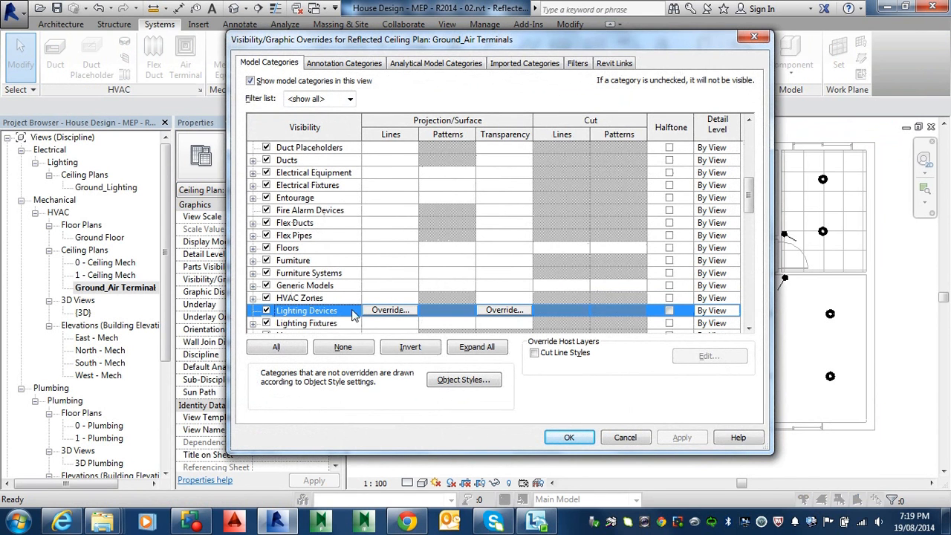
left_click(266, 310)
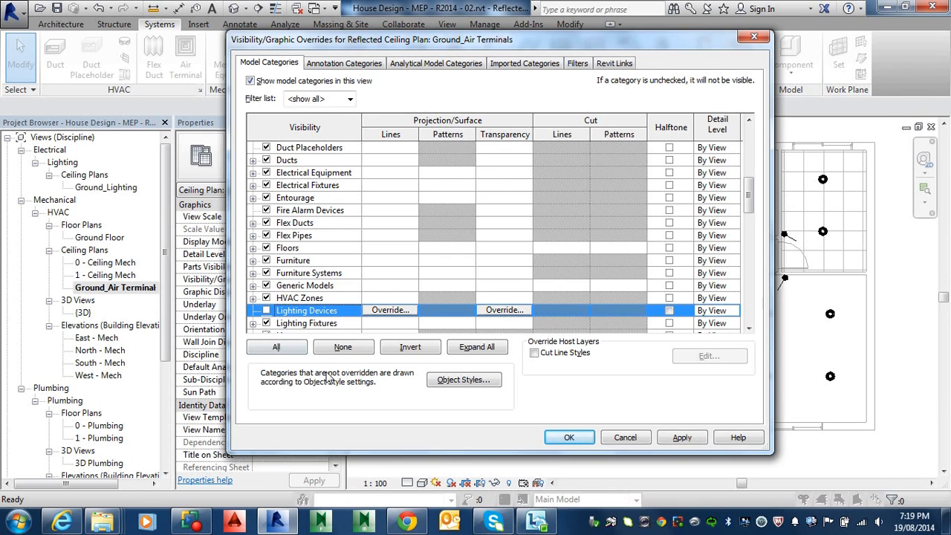
left_click(570, 440)
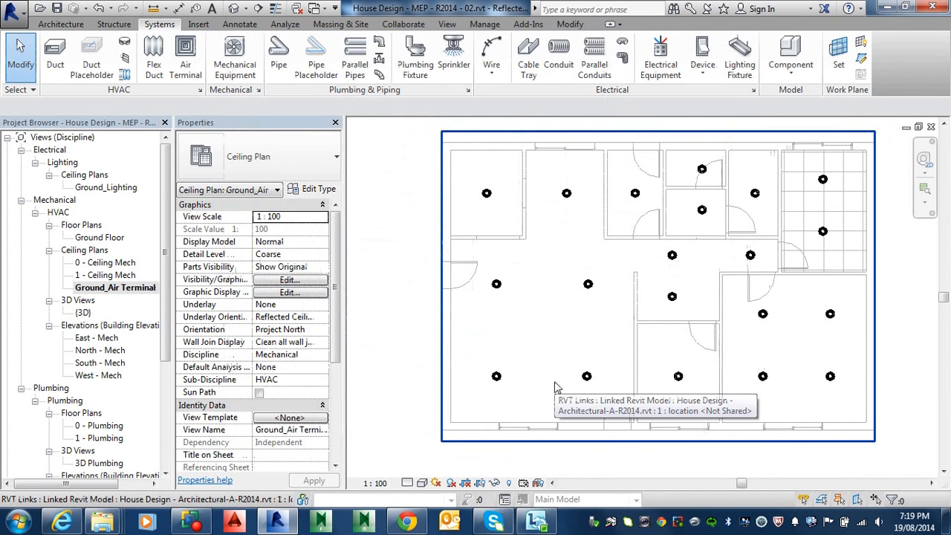
Start placing an air terminal and choose the Extract Grille type 600 x 600 Face 300 x 300 Connection.
key("alt")
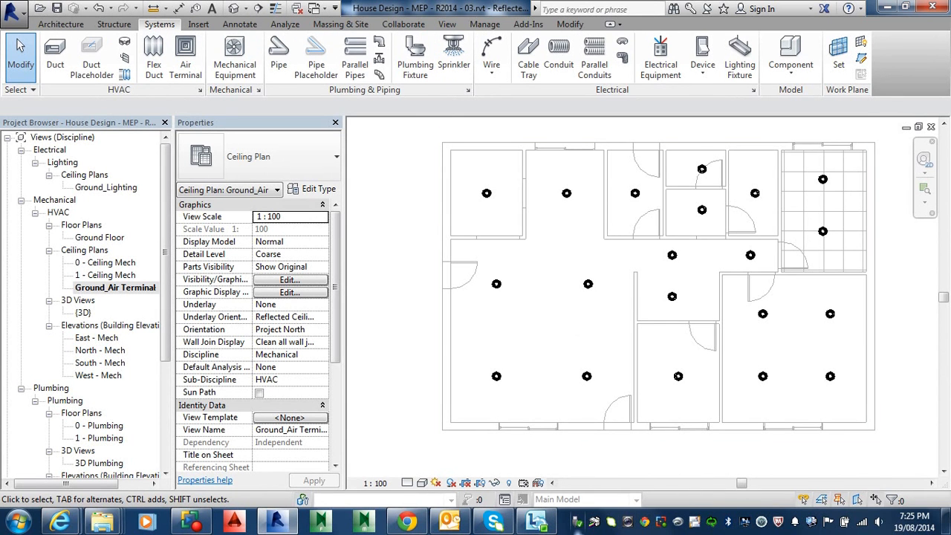
mouse_move(191, 524)
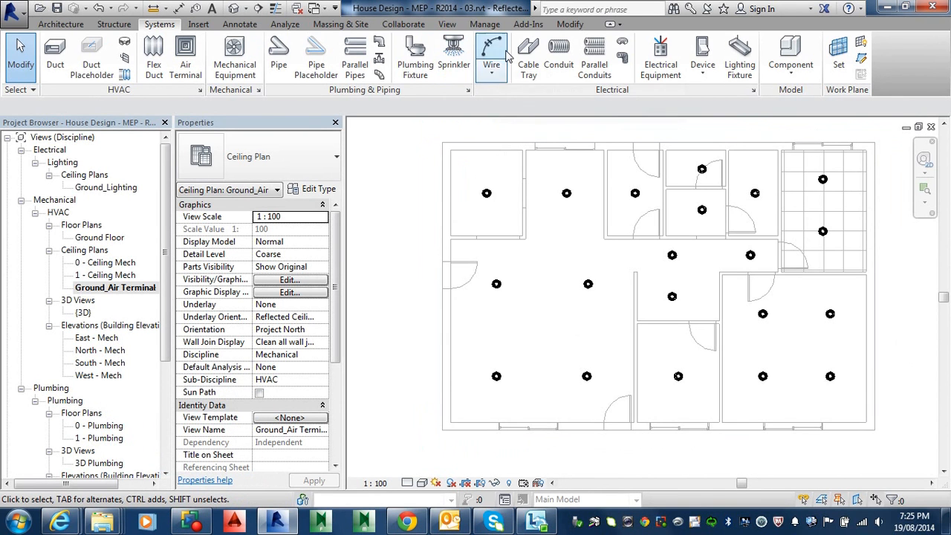
left_click(186, 59)
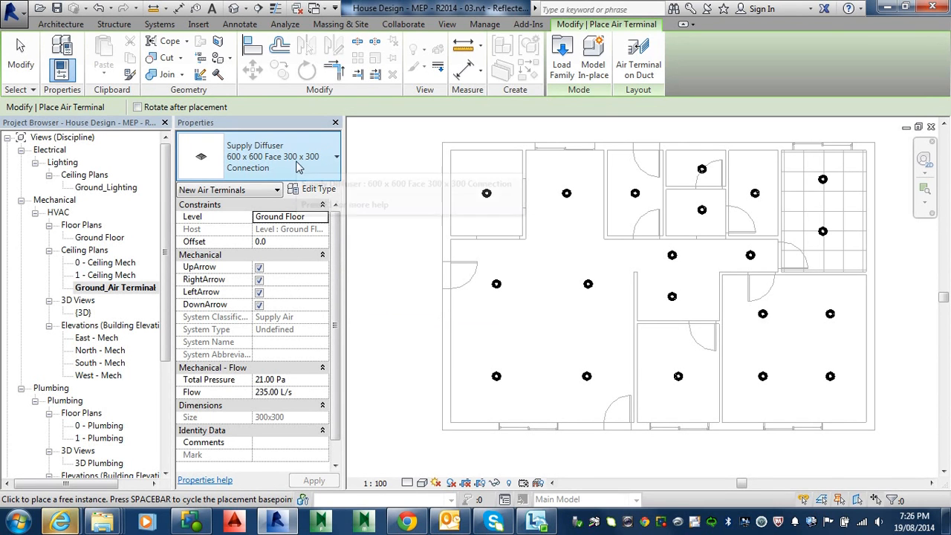
left_click(299, 173)
left_click(298, 173)
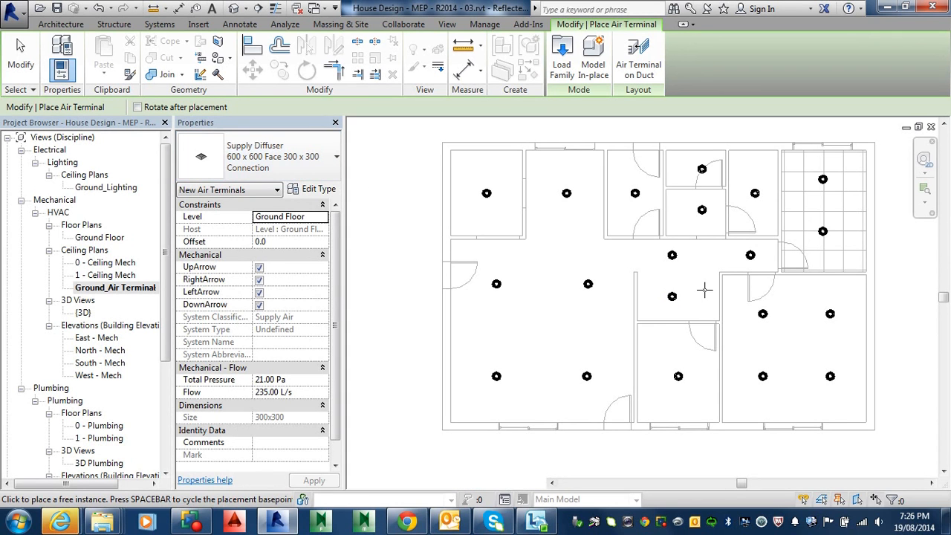
left_click(697, 183)
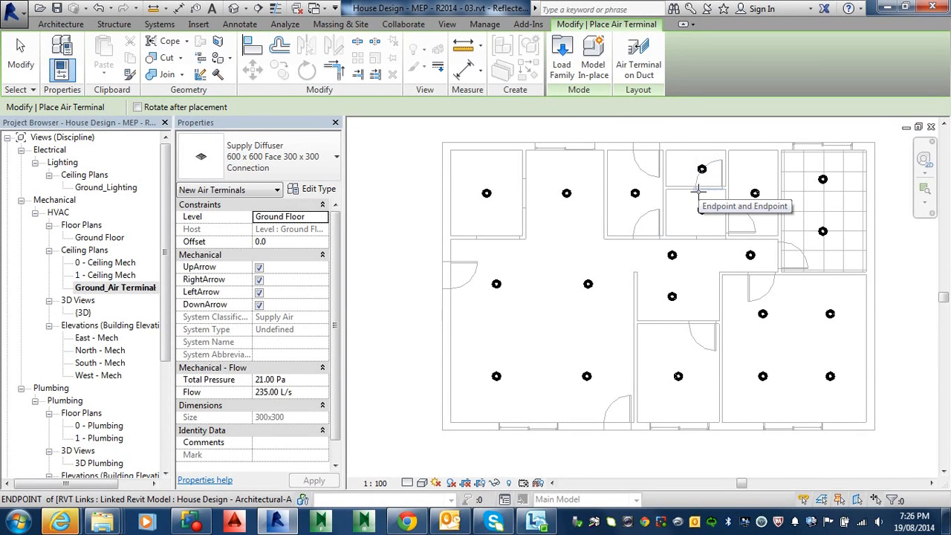
left_click(698, 191)
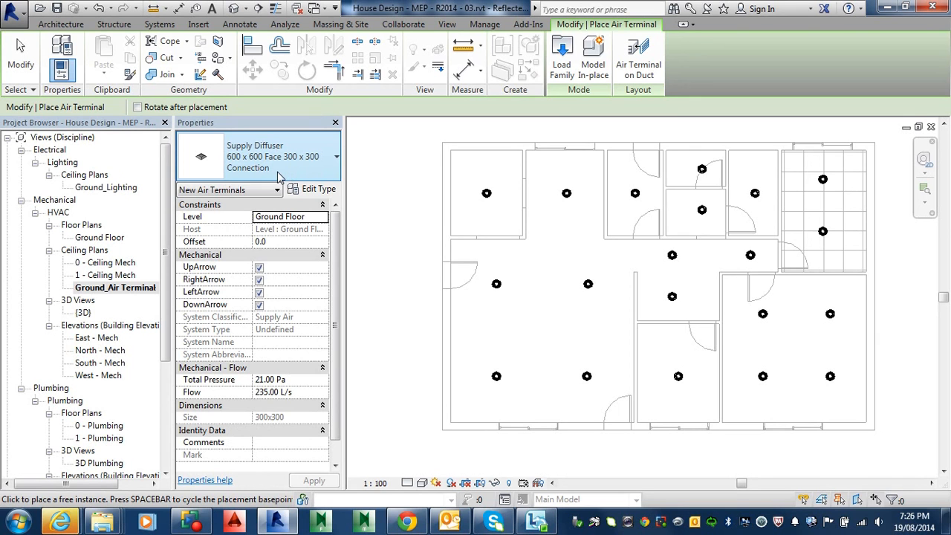
left_click(279, 173)
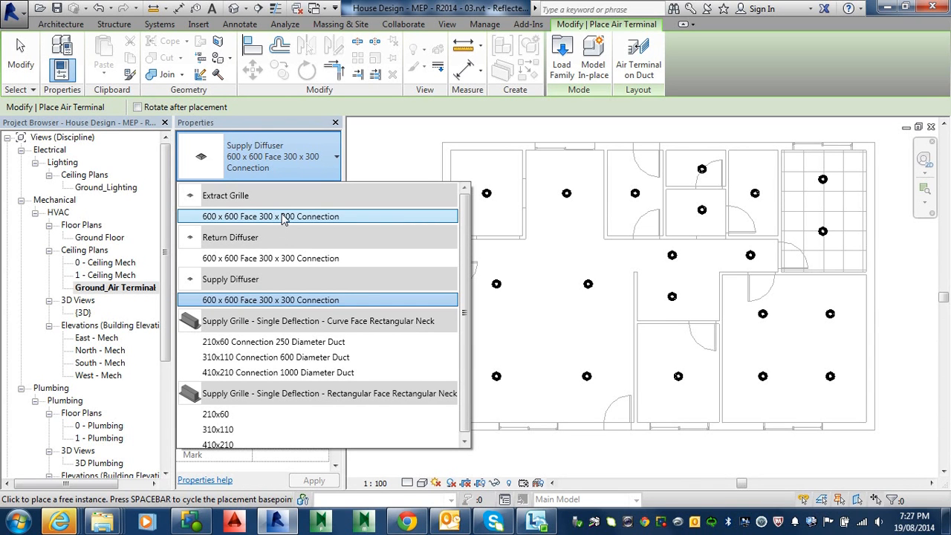
mouse_move(283, 216)
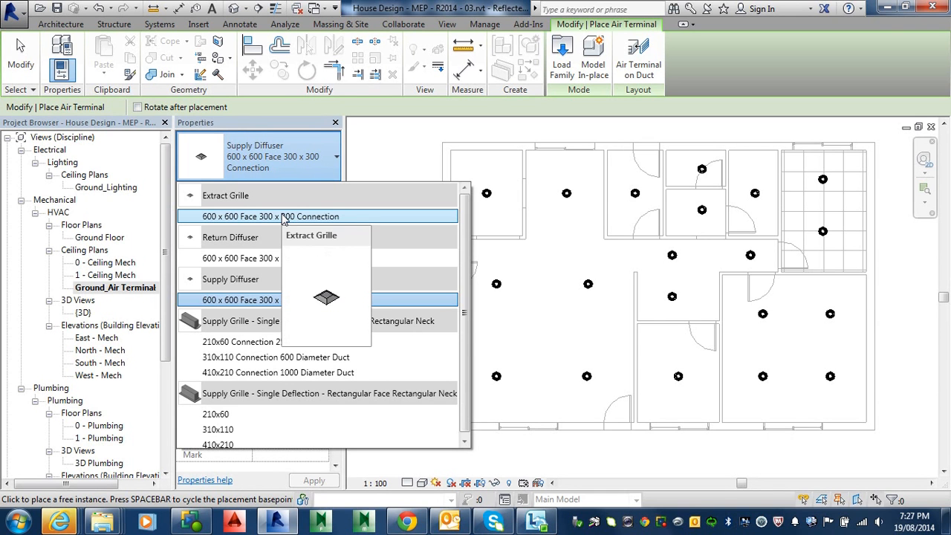
left_click(283, 216)
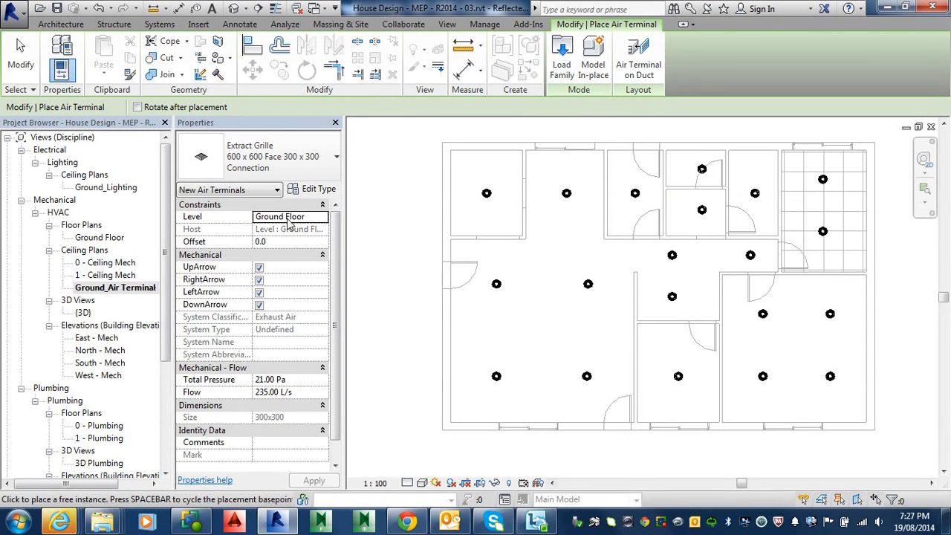
Set the extract grille's offset to 2700 and place one beside the light in the small room along the house's upper wall.
left_click(281, 242)
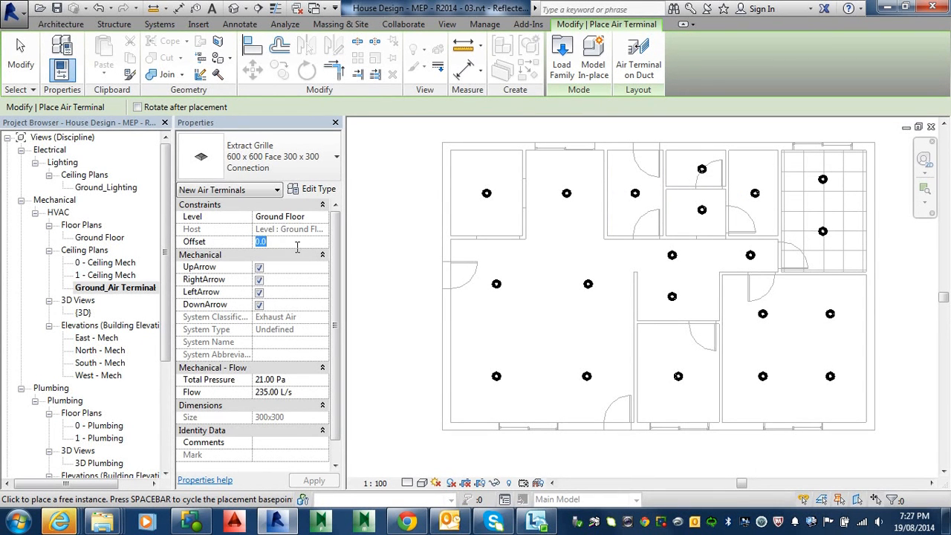
type("270")
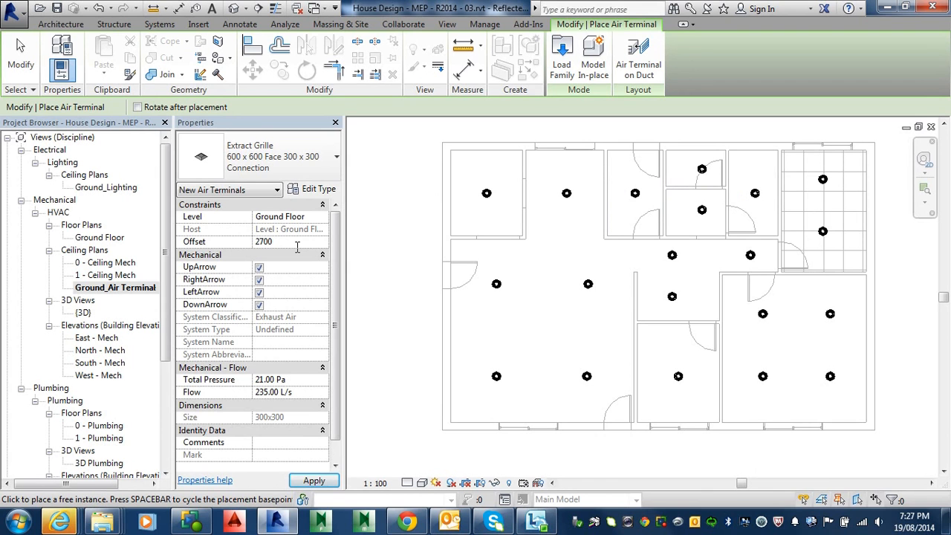
type("00")
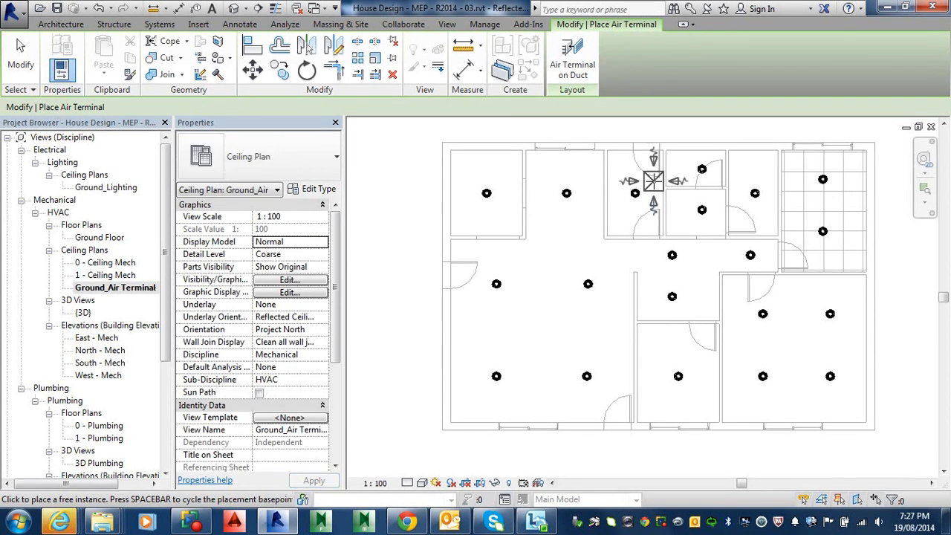
scroll(683, 176, "up", 3)
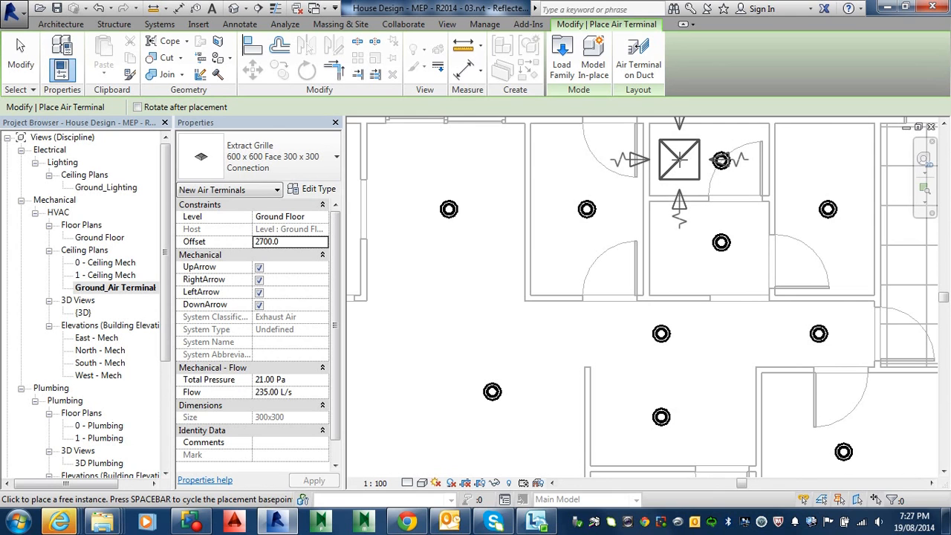
left_click(678, 159)
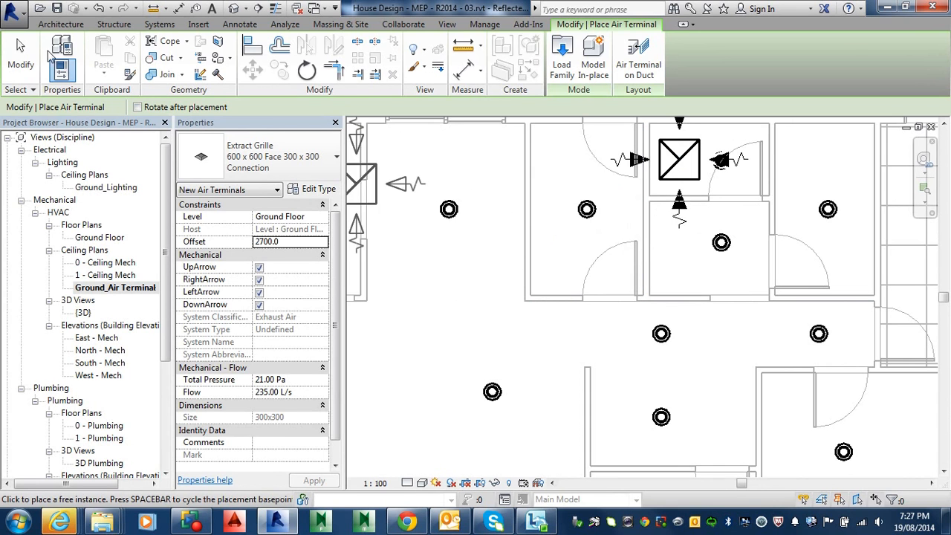
left_click(20, 53)
Check the ceiling level's height in the North - Mech elevation and return to the Ground_Air Terminals ceiling plan.
double_click(92, 352)
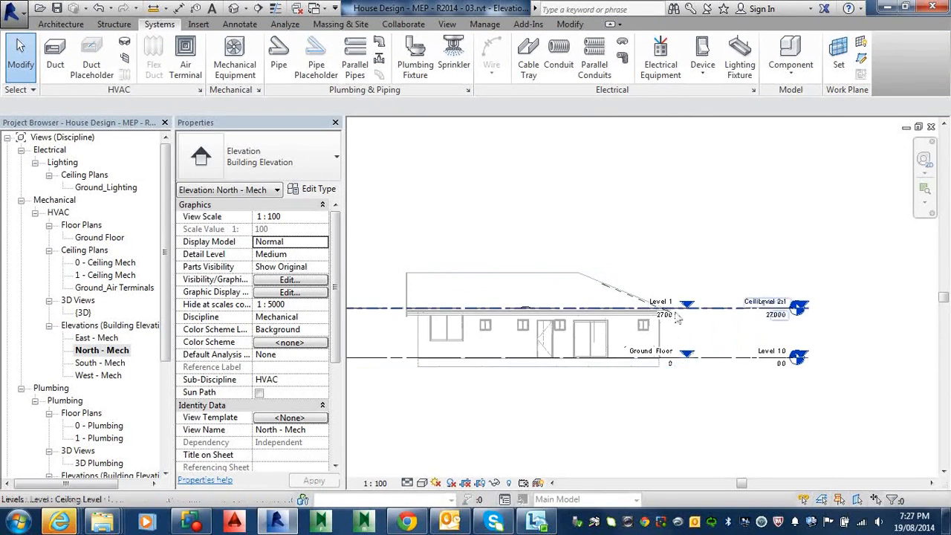
scroll(731, 334, "up", 5)
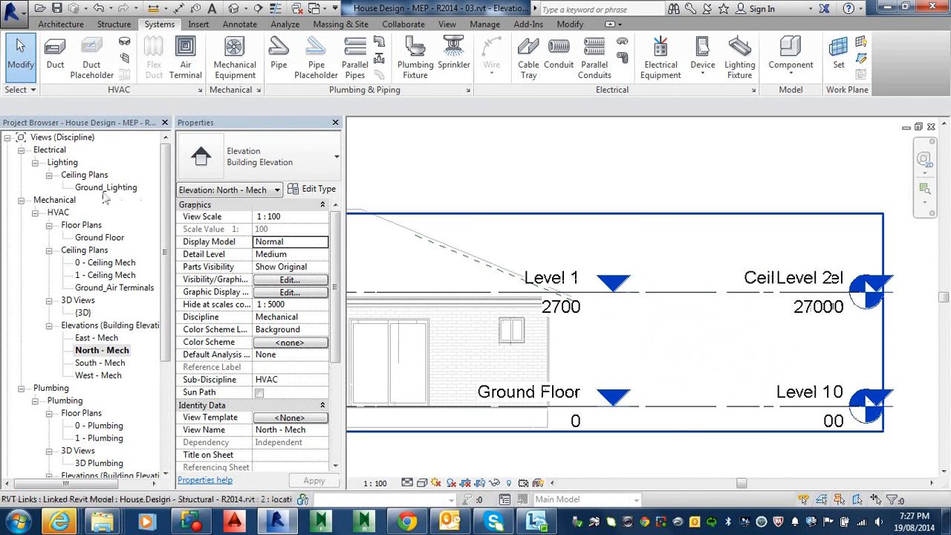
left_click(96, 352)
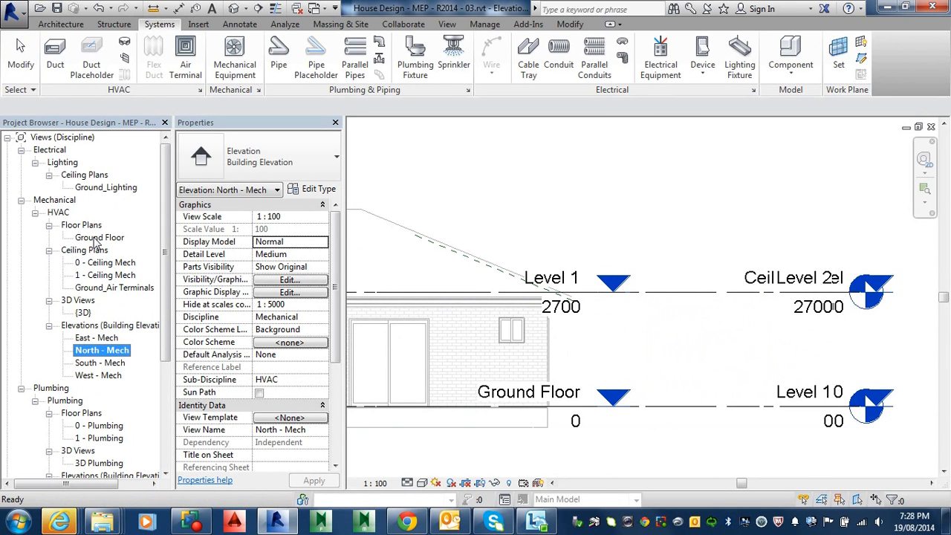
double_click(106, 287)
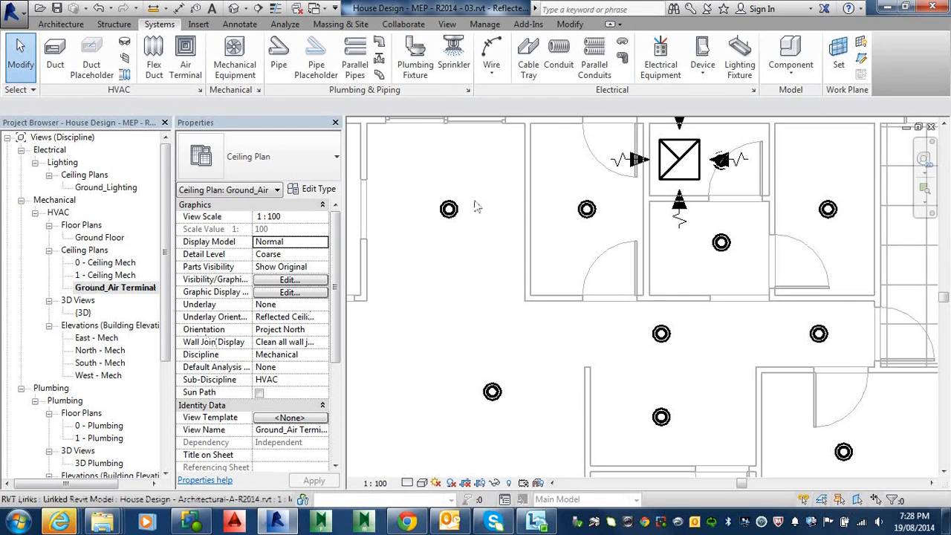
Review the type properties of the placed extract grille, including its flow limits and dimensions, without changing them.
left_click(690, 180)
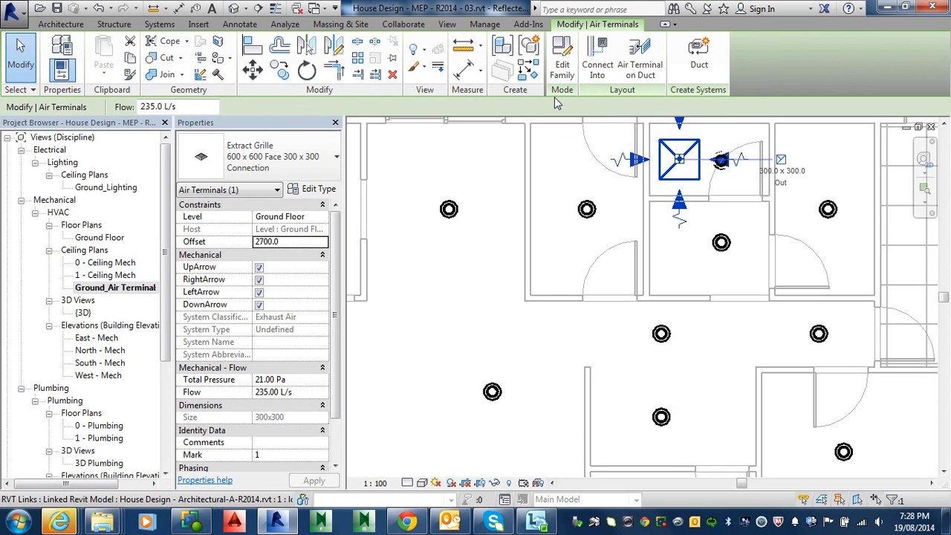
left_click(324, 192)
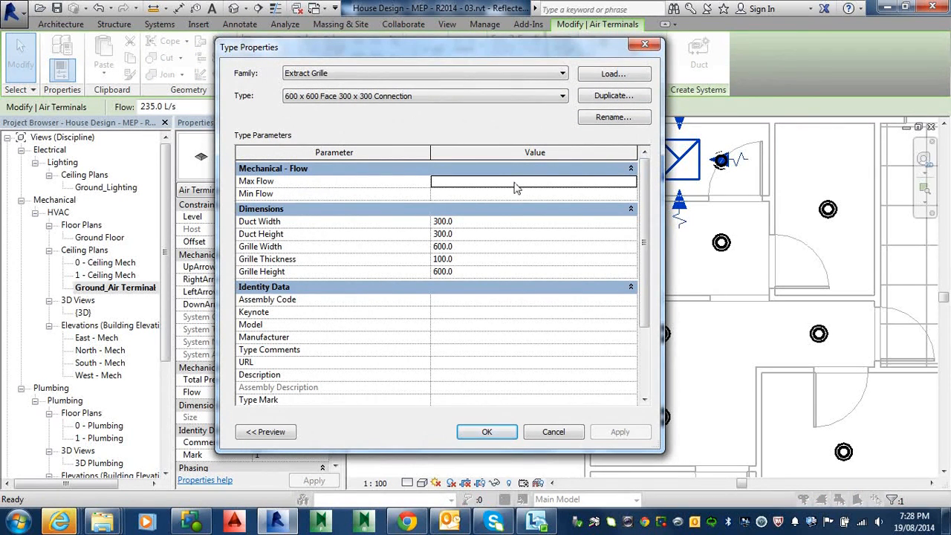
key("Escape")
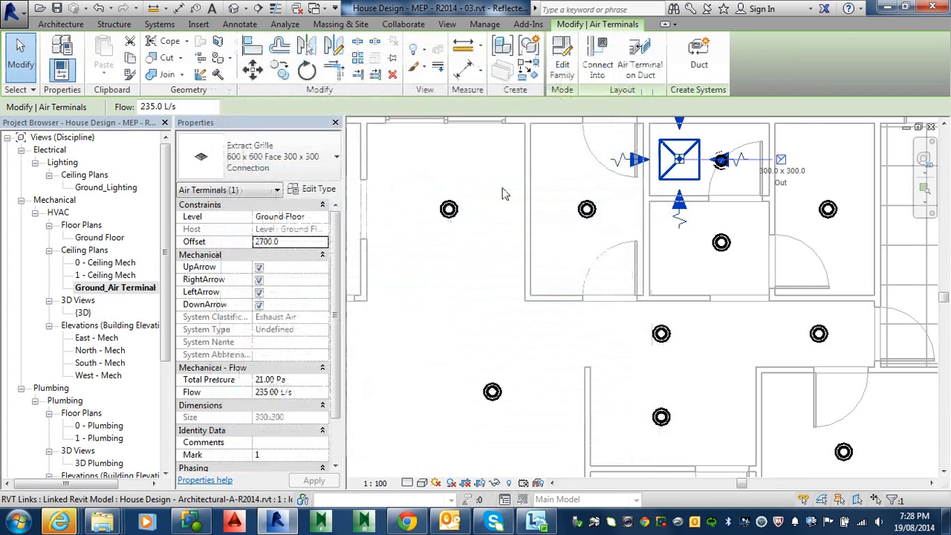
Browse the Australia metric family library to Mechanical > MEP > Air-Side Components > Air Terminals for loading a family.
key("Escape")
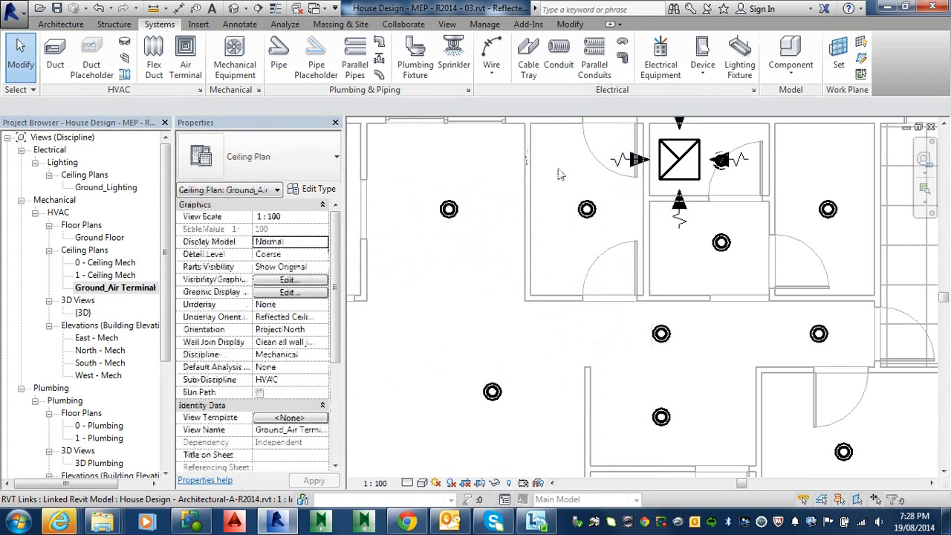
left_click(198, 23)
left_click(487, 73)
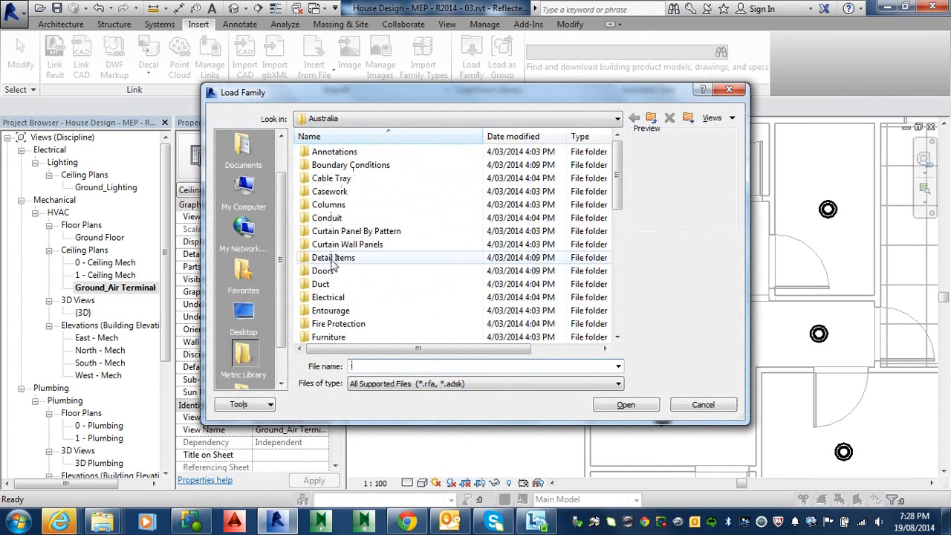
left_click(327, 332)
scroll(326, 332, "down", 3)
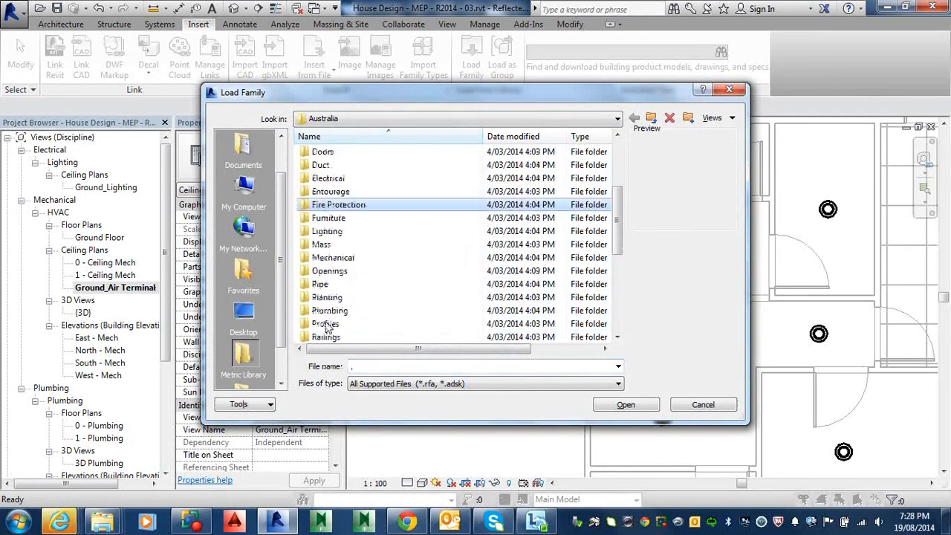
double_click(339, 258)
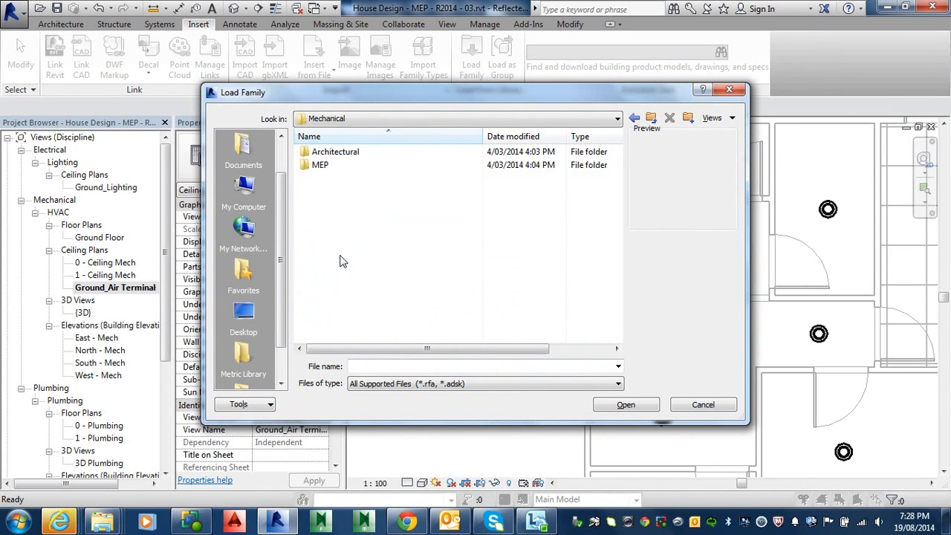
double_click(321, 165)
double_click(338, 154)
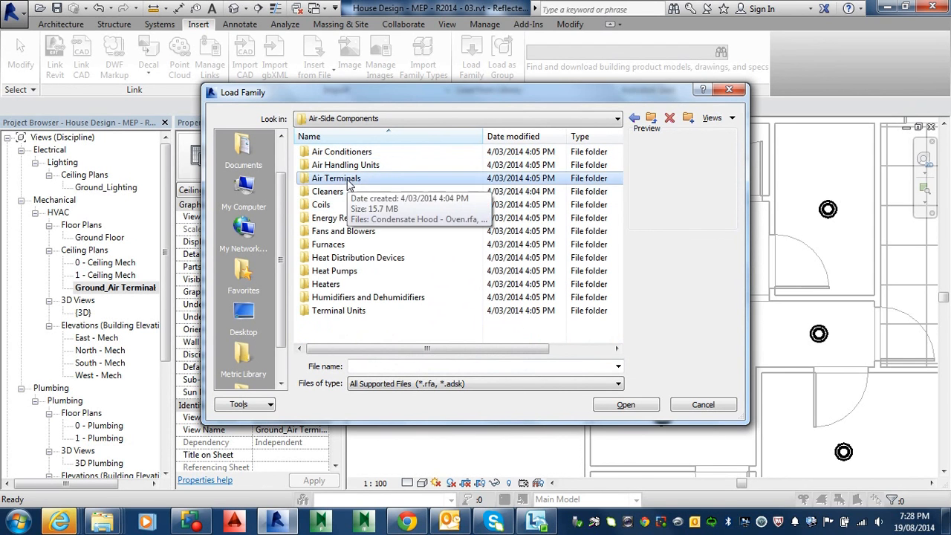
double_click(341, 179)
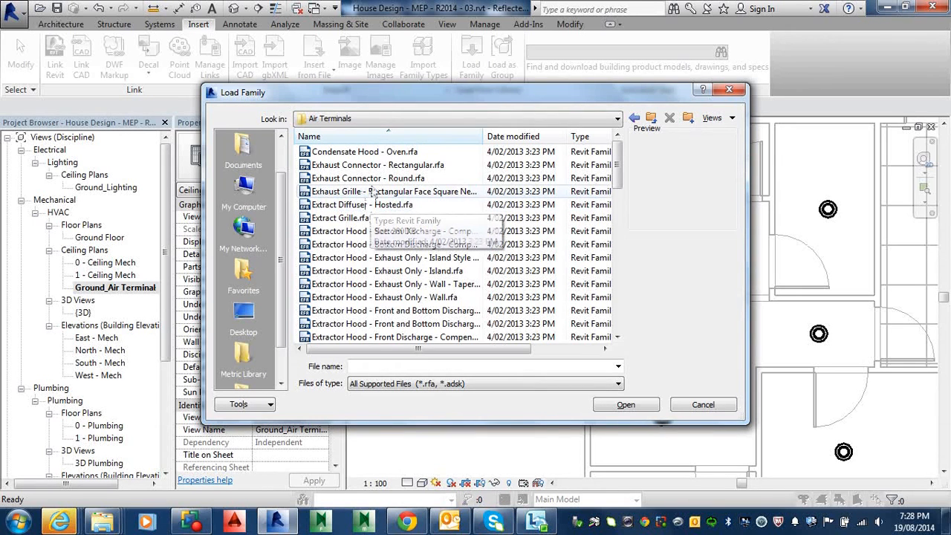
Preview the rectangular and round exhaust connectors, the hosted extract diffuser and the extract grille families, and close the family browser.
left_click(381, 167)
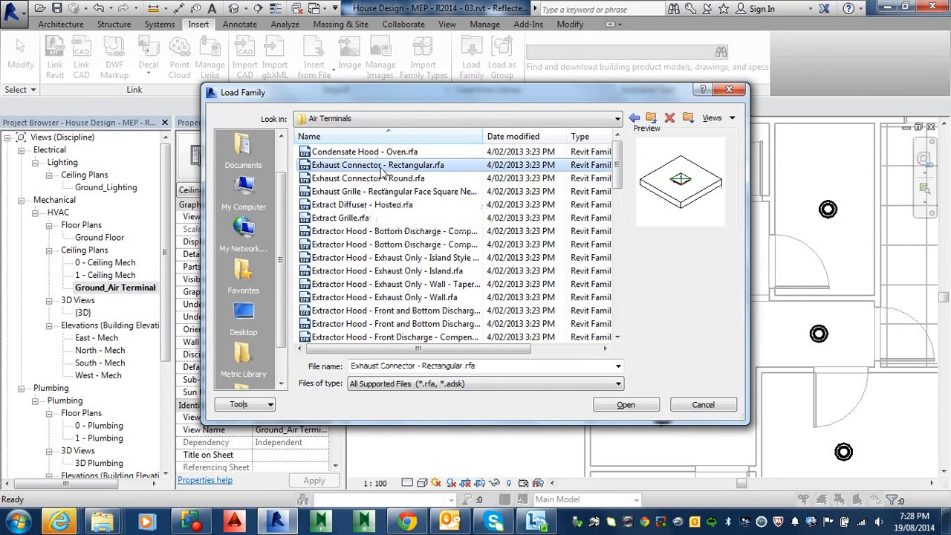
left_click(382, 179)
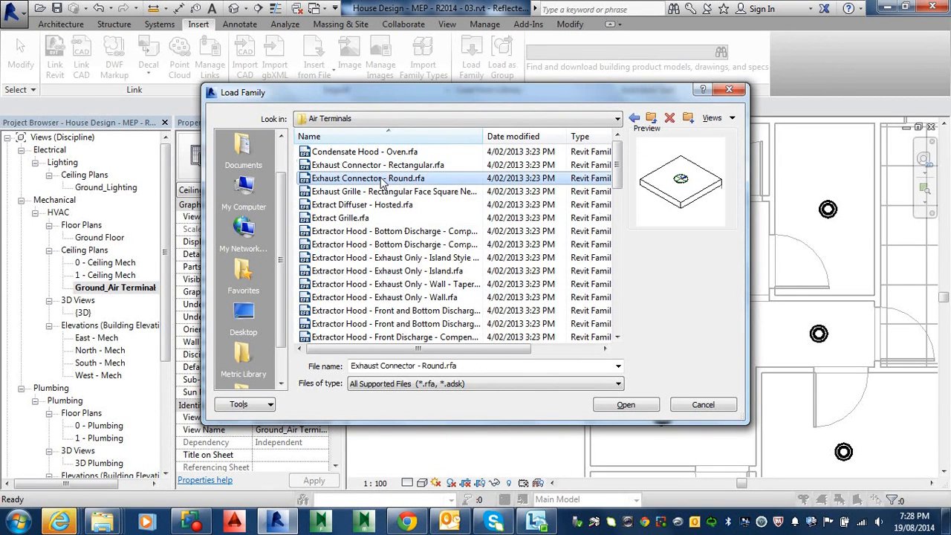
left_click(375, 208)
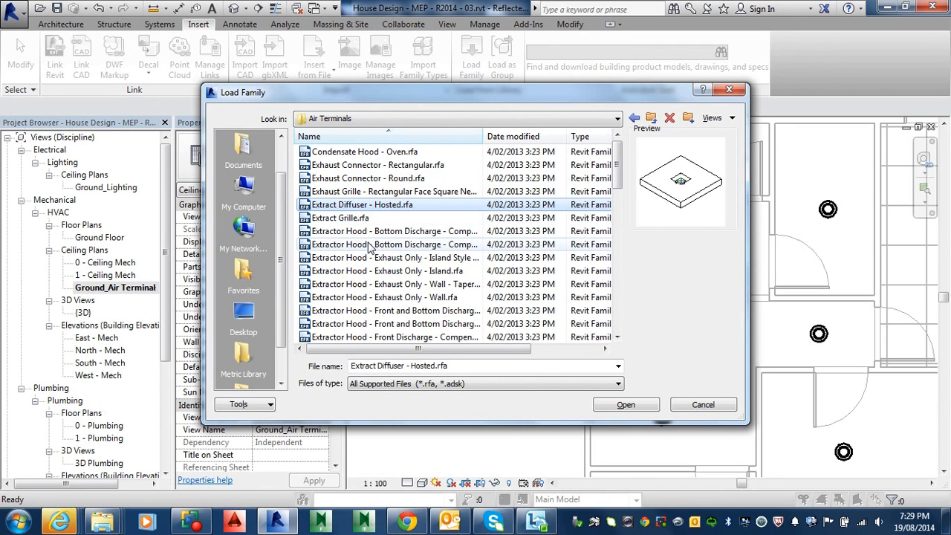
left_click(355, 219)
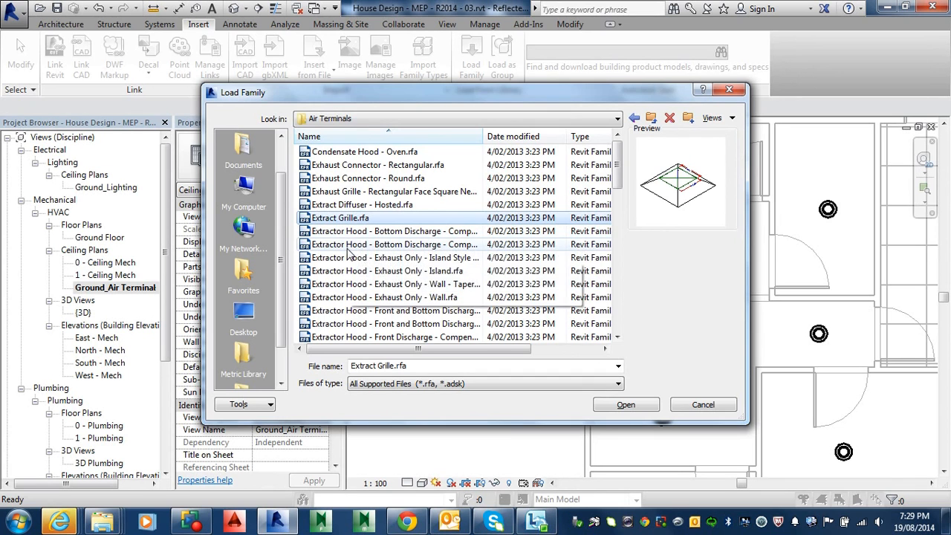
key("Return")
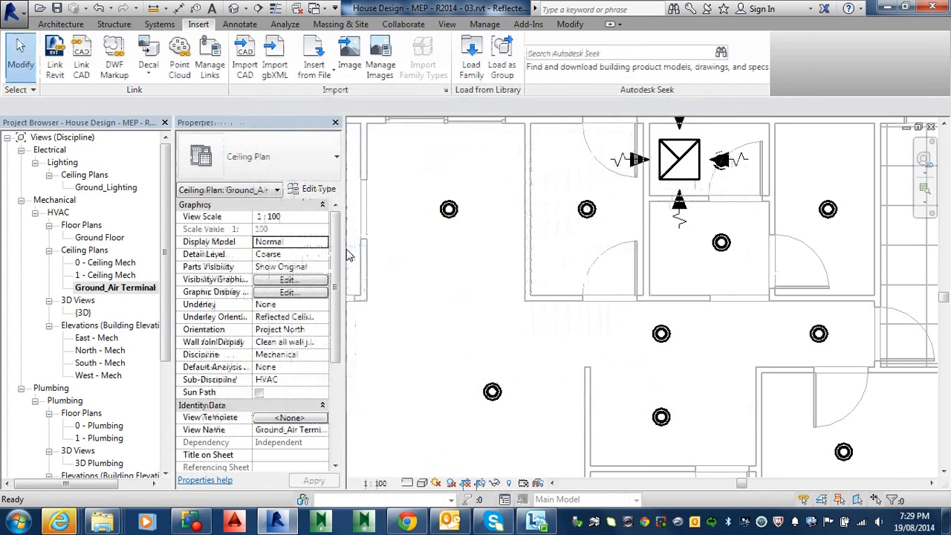
Open the type properties of the extract grille placed in the small upper room.
left_click(310, 190)
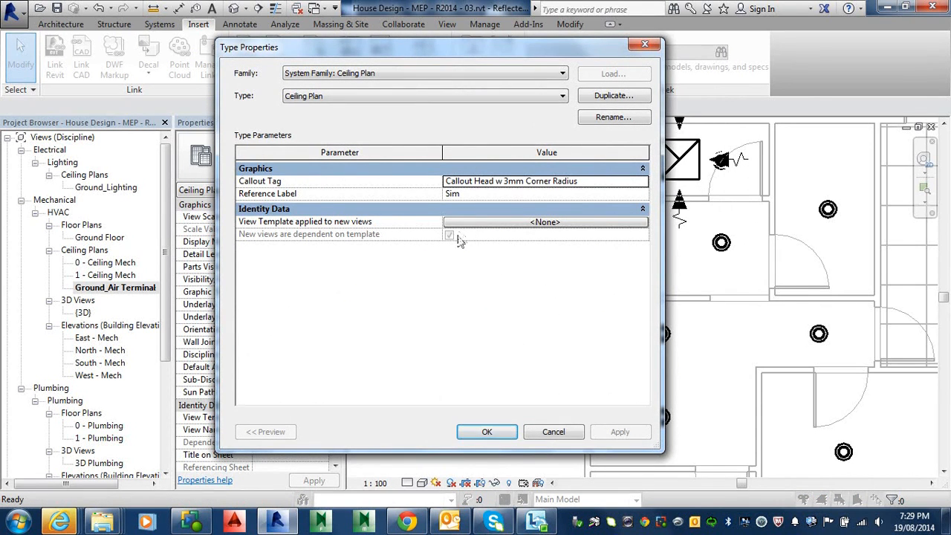
key("Escape")
left_click(672, 172)
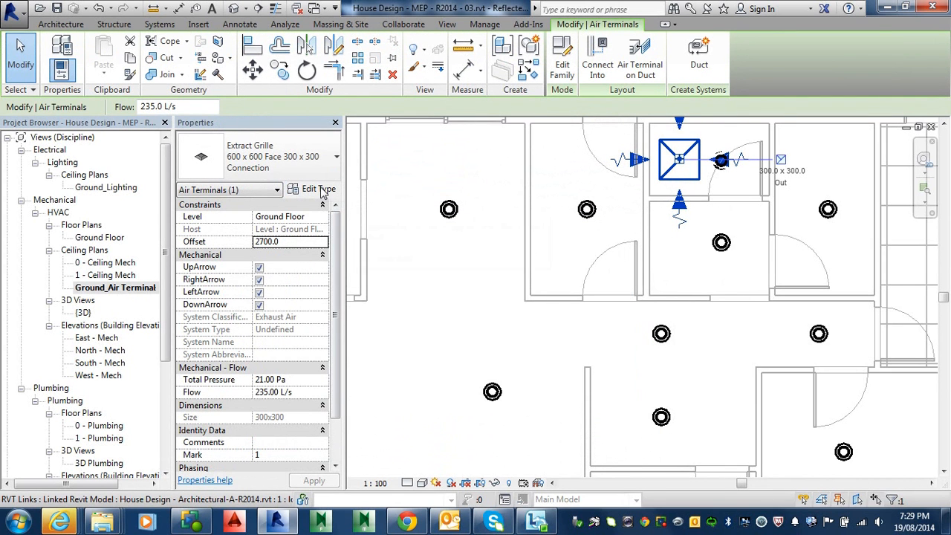
left_click(309, 190)
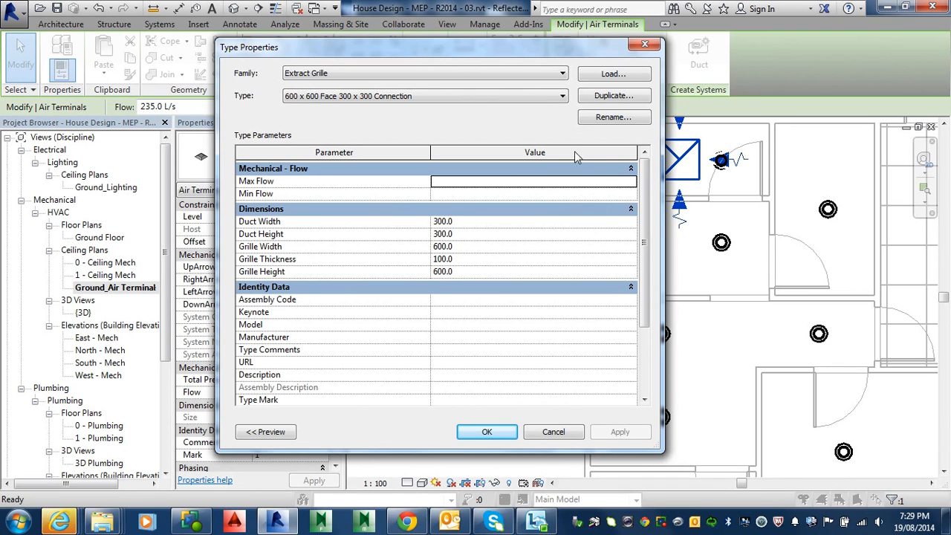
Duplicate the extract grille type under the name 300 x 300 Face 150 x 150 Connection 2.
left_click(608, 98)
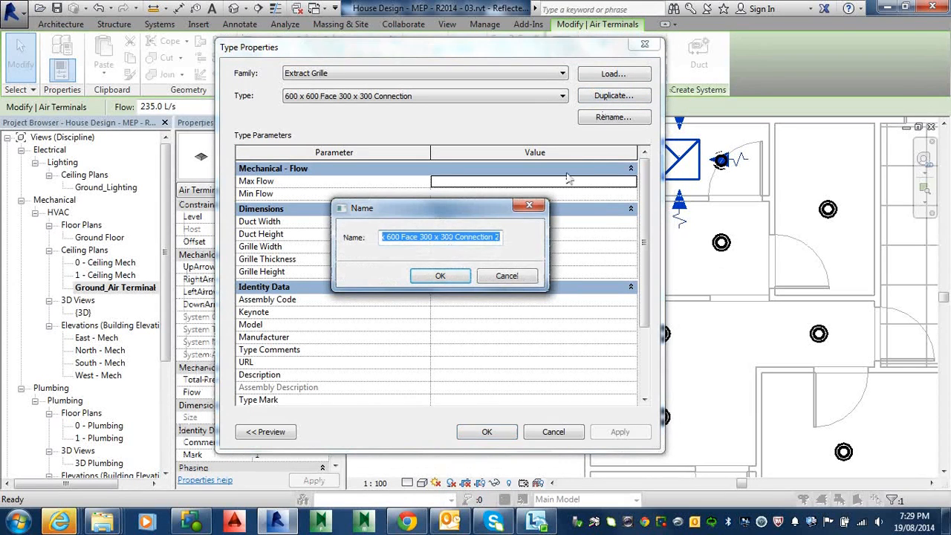
left_click(419, 237)
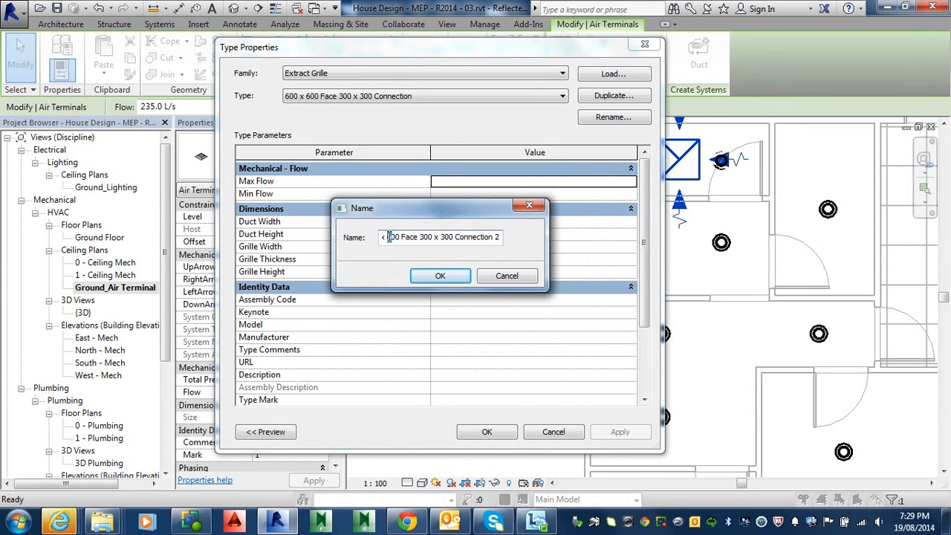
type("3")
key("Left")
key("Left")
key("BackSpace")
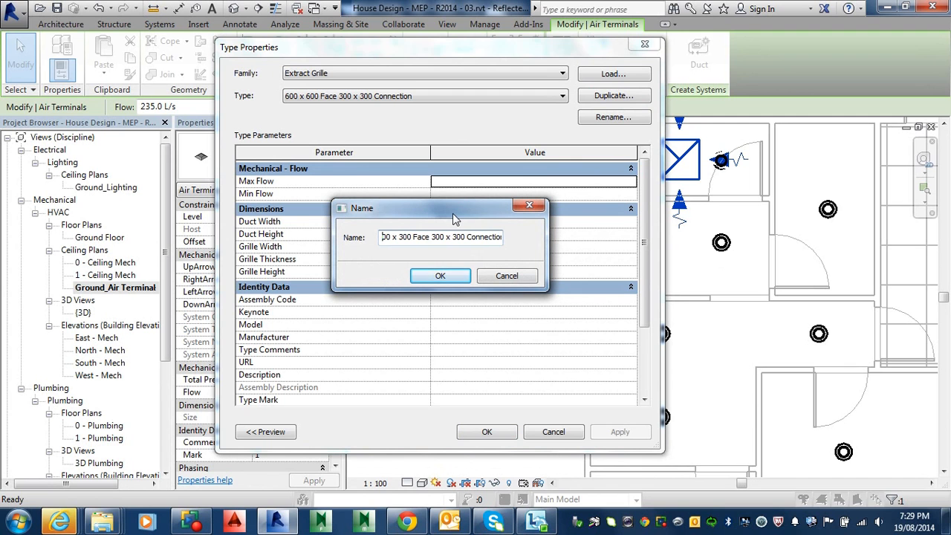
type("3")
left_click(444, 239)
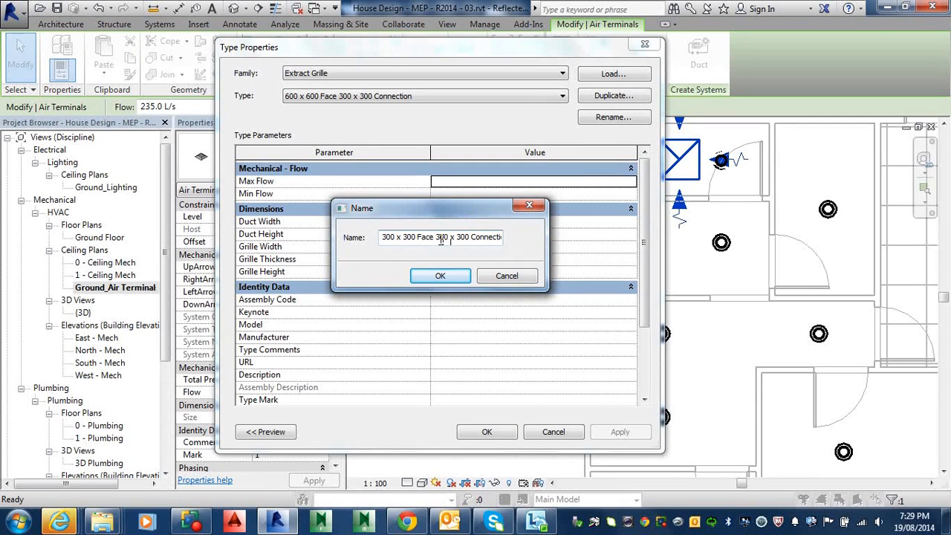
key("BackSpace")
key("BackSpace")
type("15")
left_click(468, 237)
key("BackSpace")
key("BackSpace")
type("15")
left_click(451, 277)
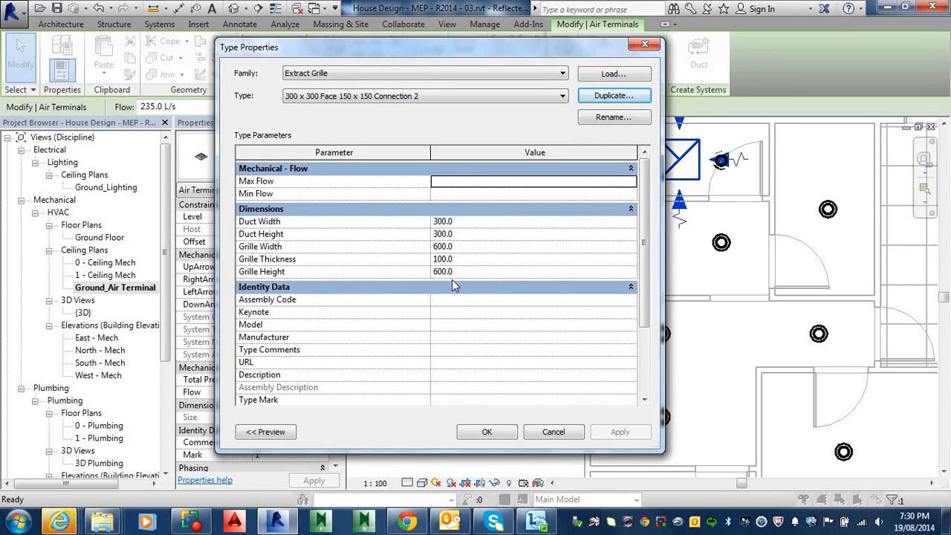
Set the new grille type's duct width and height to 150 and its grille width and height to 300.
left_click(450, 222)
left_click_drag(449, 221, 429, 221)
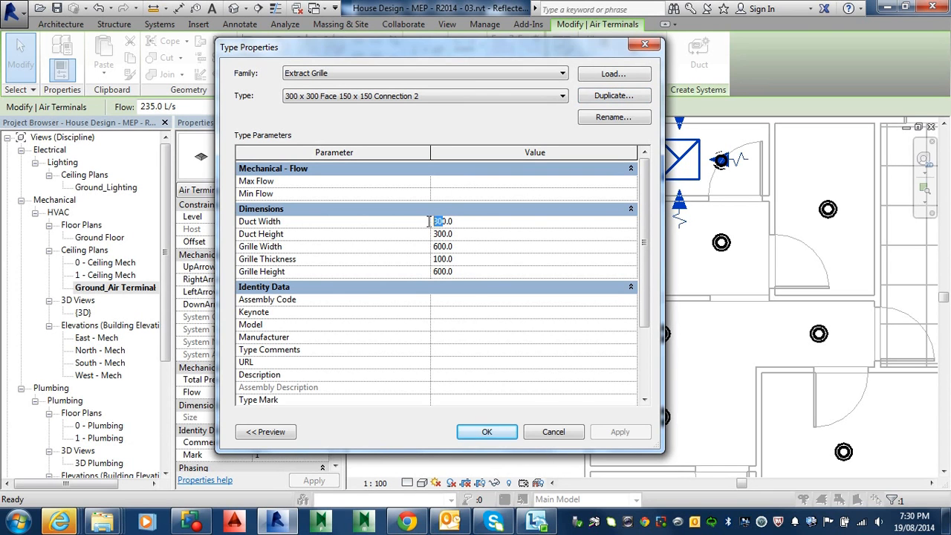
type("15")
left_click_drag(443, 234, 435, 234)
type("15")
key("BackSpace")
type("3")
left_click(449, 259)
left_click_drag(663, 260, 519, 245)
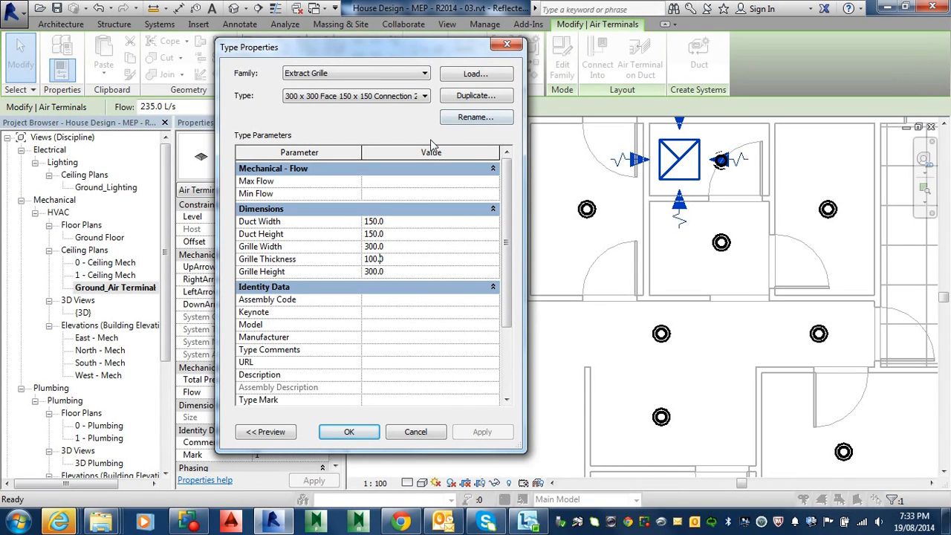
Rename the duplicated grille type to 300 x 300 Face 200 x 200 Connection.
left_click(475, 117)
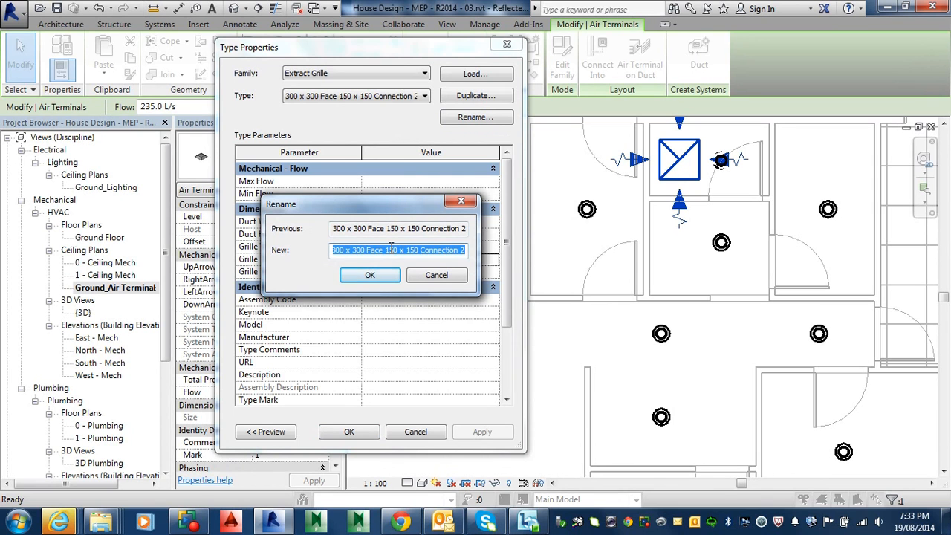
left_click_drag(384, 249, 393, 250)
type("20")
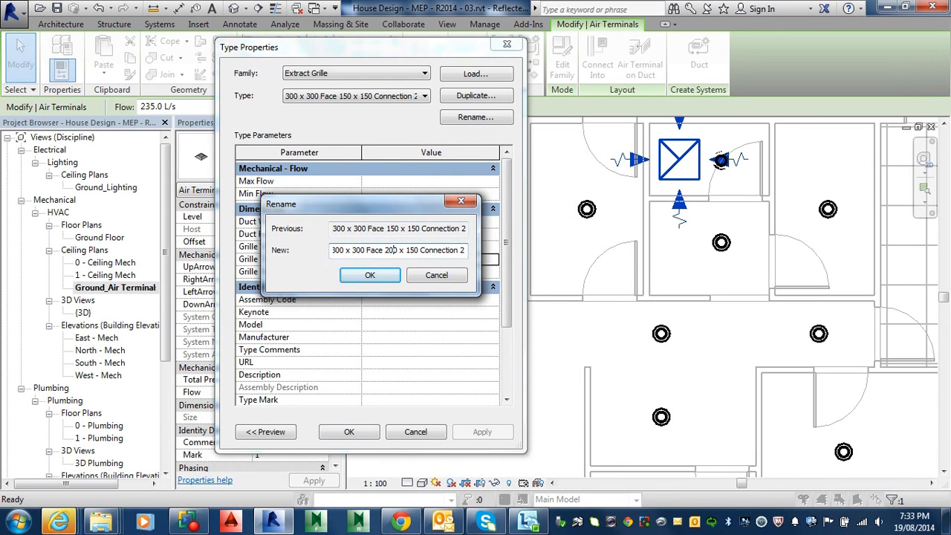
left_click_drag(405, 249, 413, 249)
type("20")
left_click(463, 250)
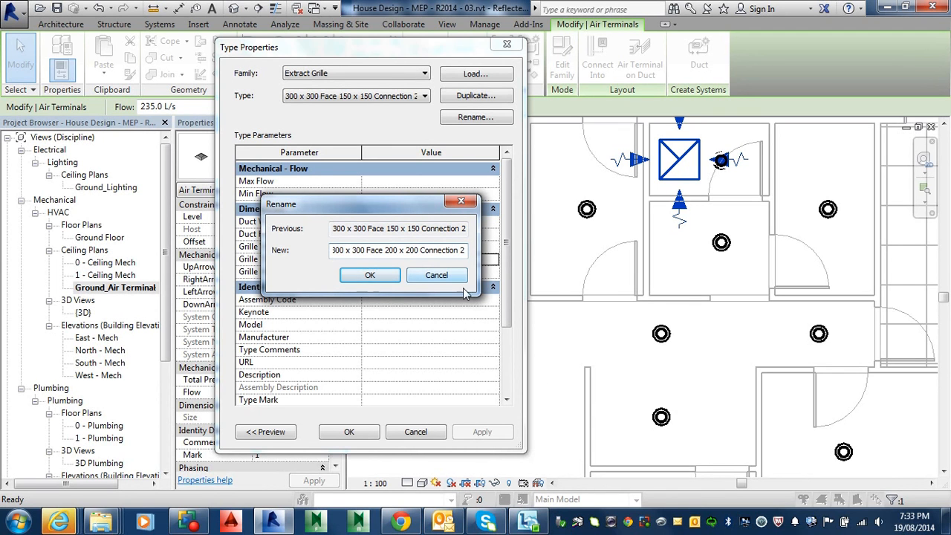
key("BackSpace")
key("BackSpace")
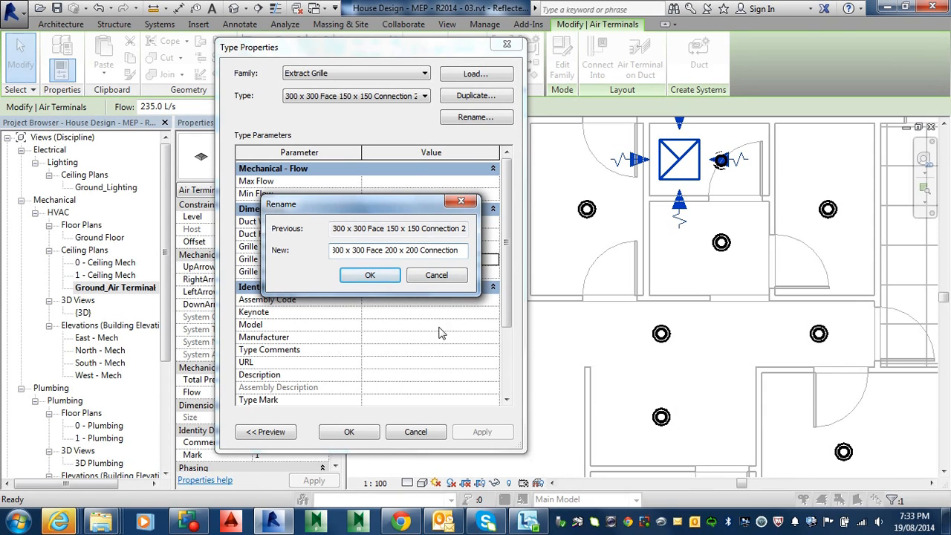
left_click(372, 275)
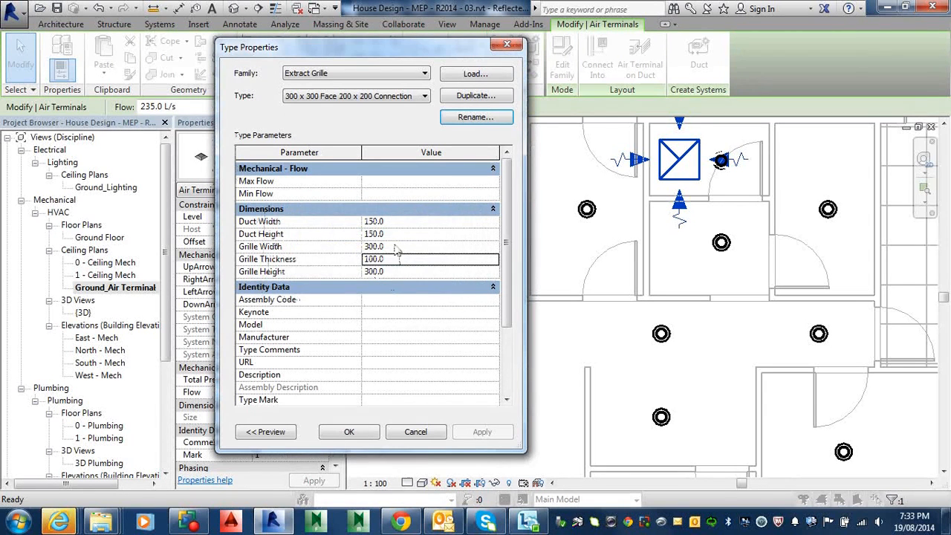
Set the grille type's duct height and duct width to 200 and apply the type to the placed grille.
left_click(390, 234)
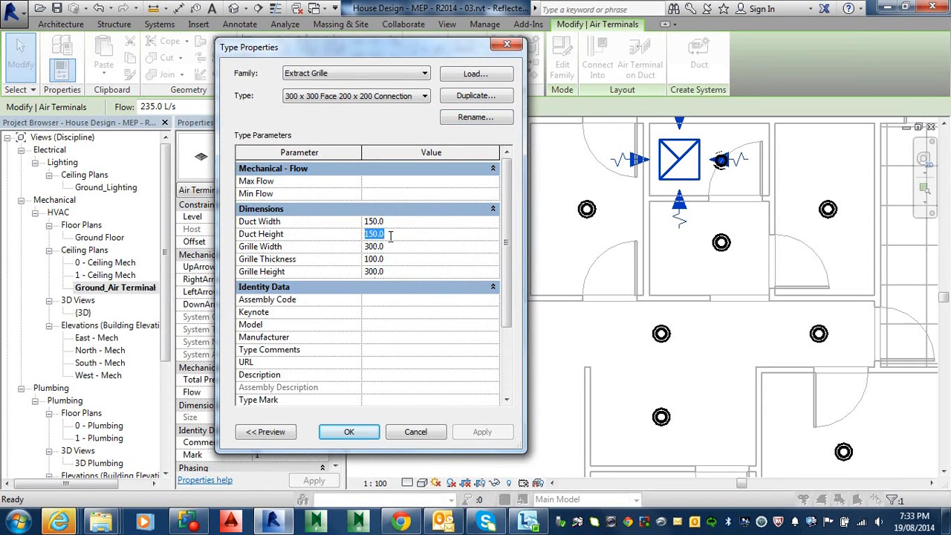
type("200")
left_click(383, 221)
type("200")
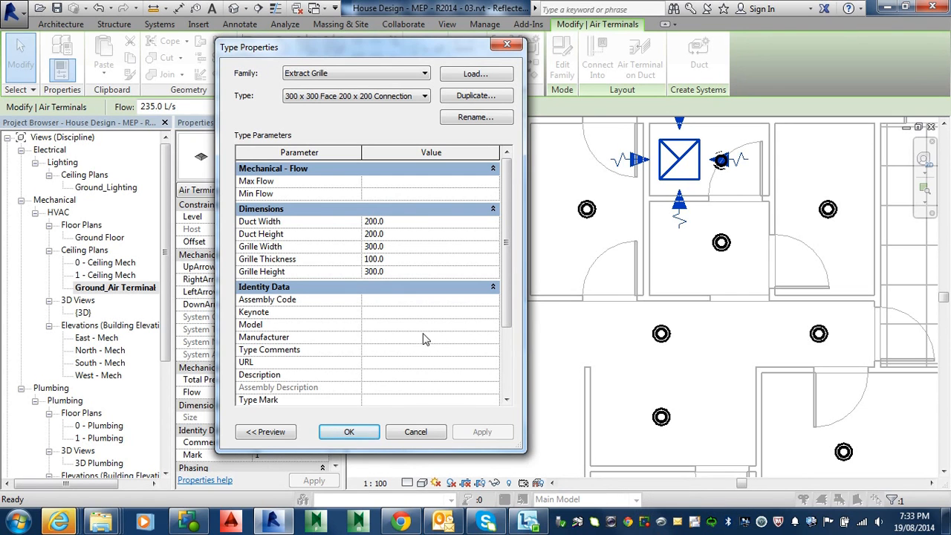
left_click(353, 435)
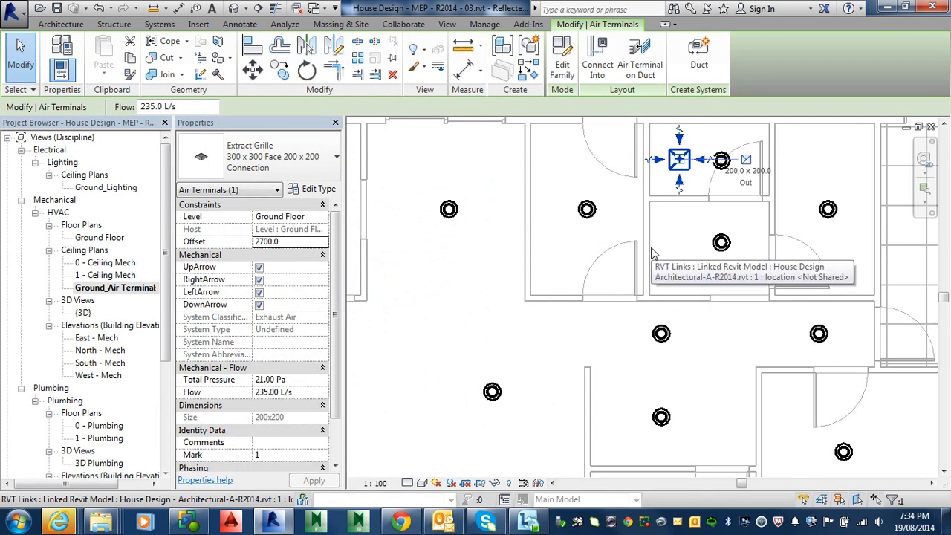
middle_click_drag(654, 254, 636, 304)
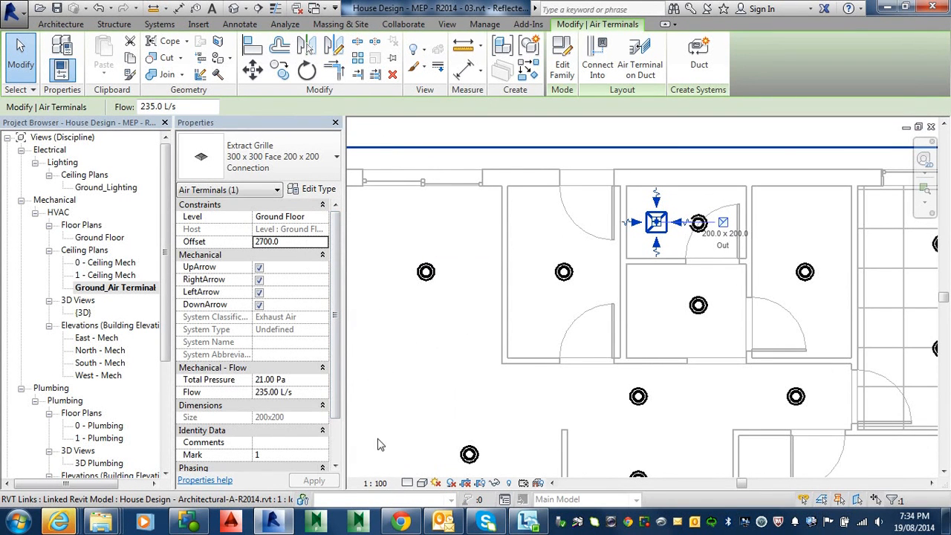
key("alt")
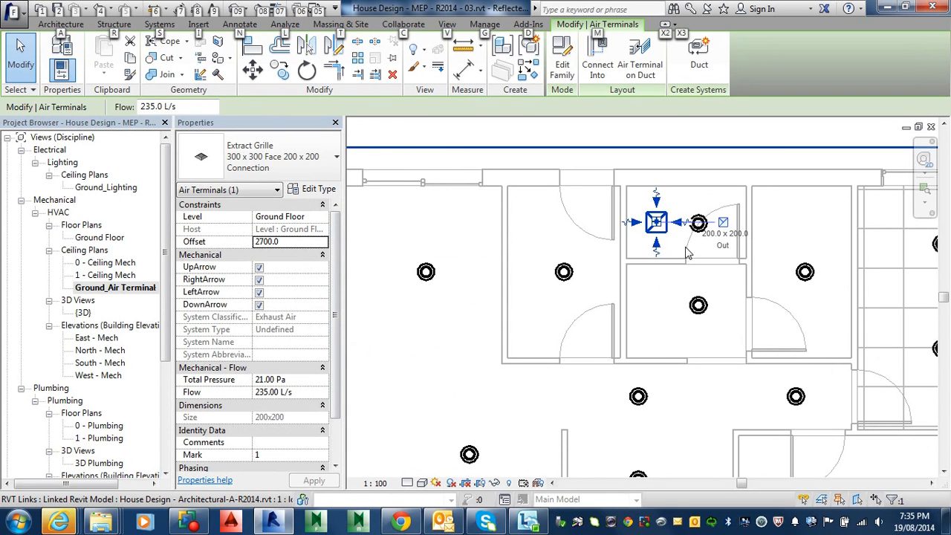
key("Escape")
key("Escape")
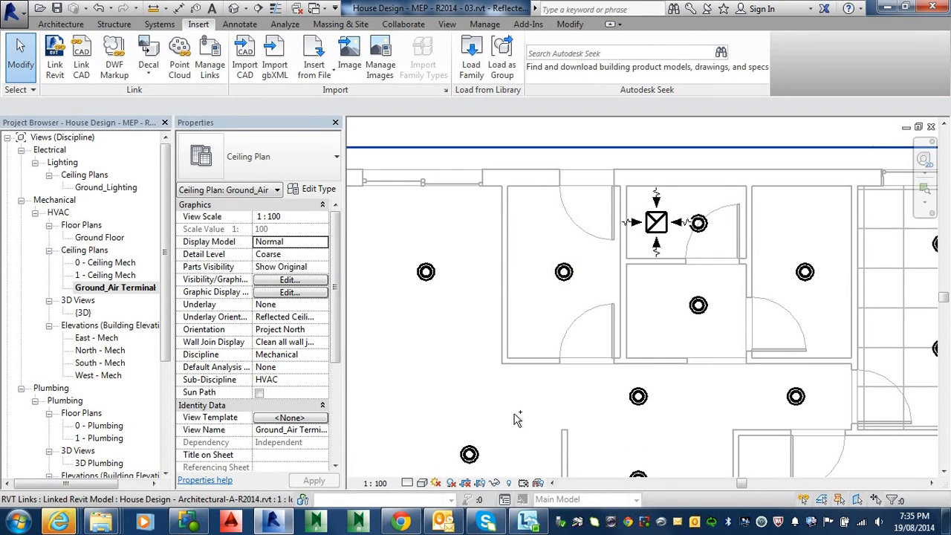
key("alt")
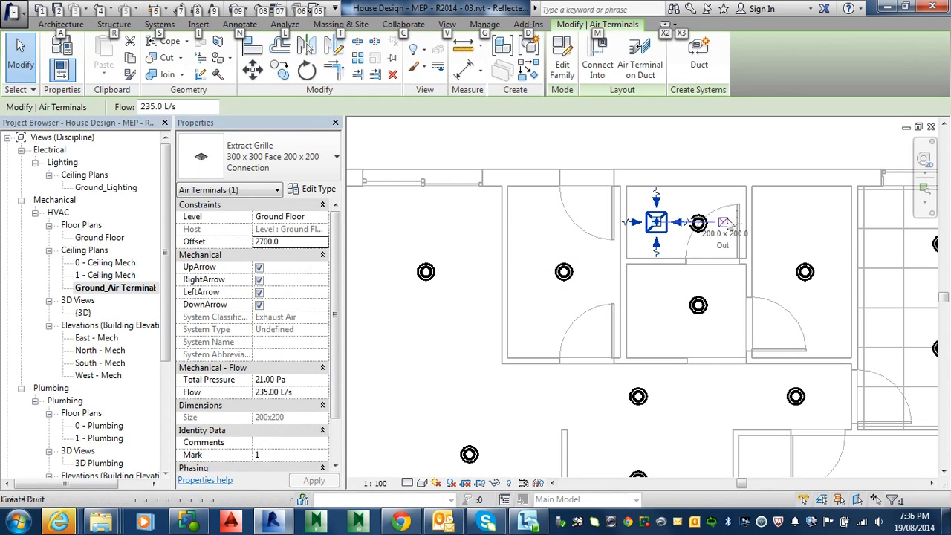
left_click(725, 224)
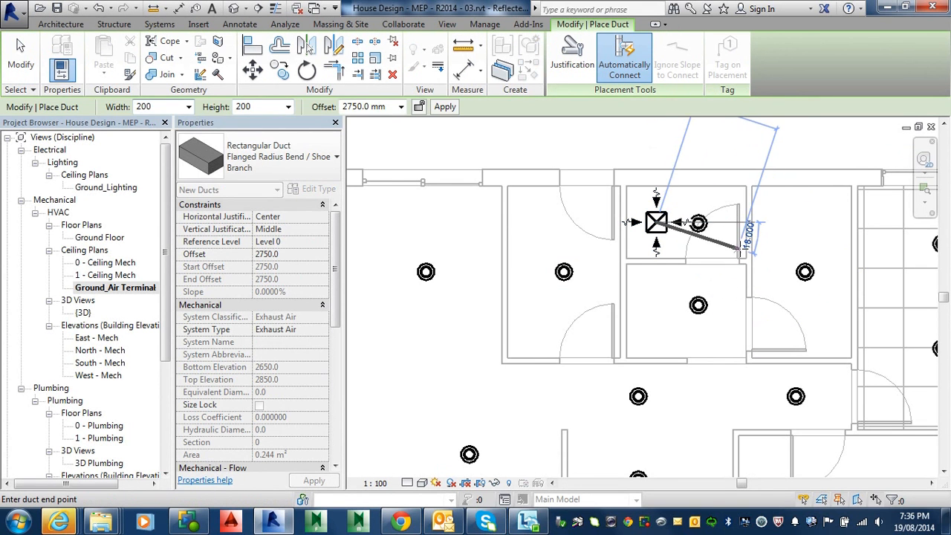
key("Escape")
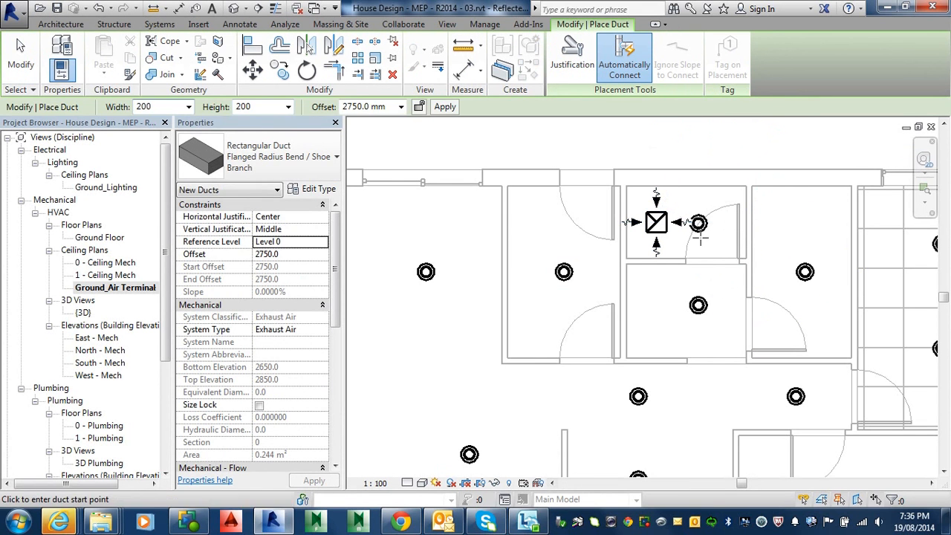
Turn off the up, right, left and down arrows of the placed extract grille.
key("Escape")
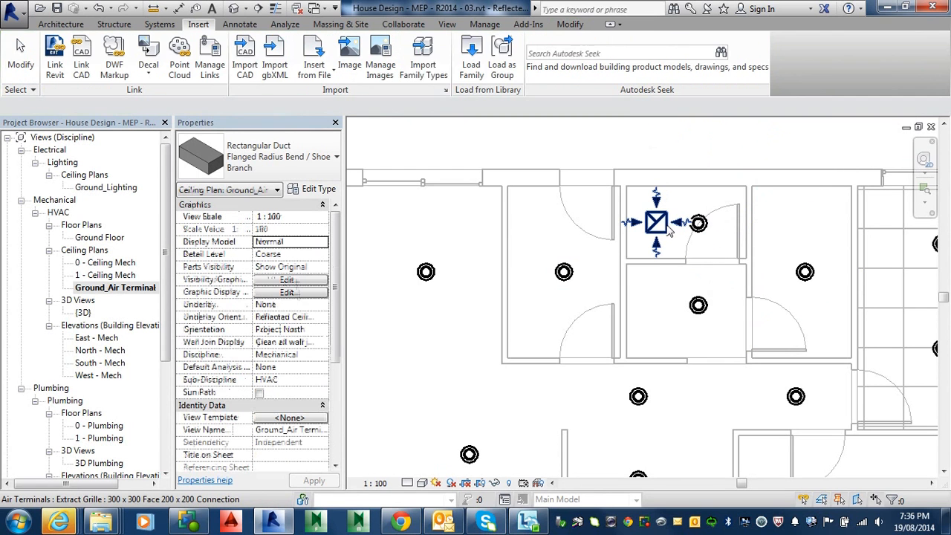
left_click(665, 233)
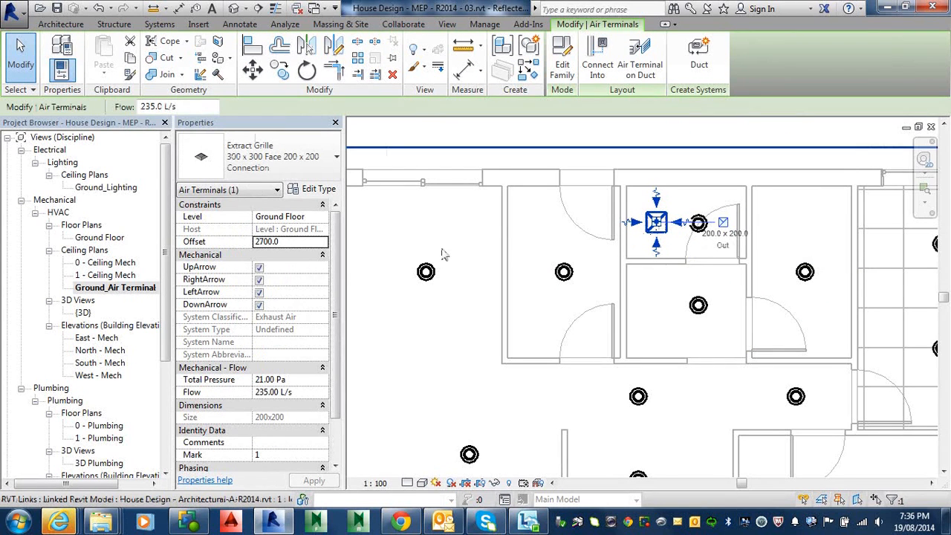
left_click(259, 268)
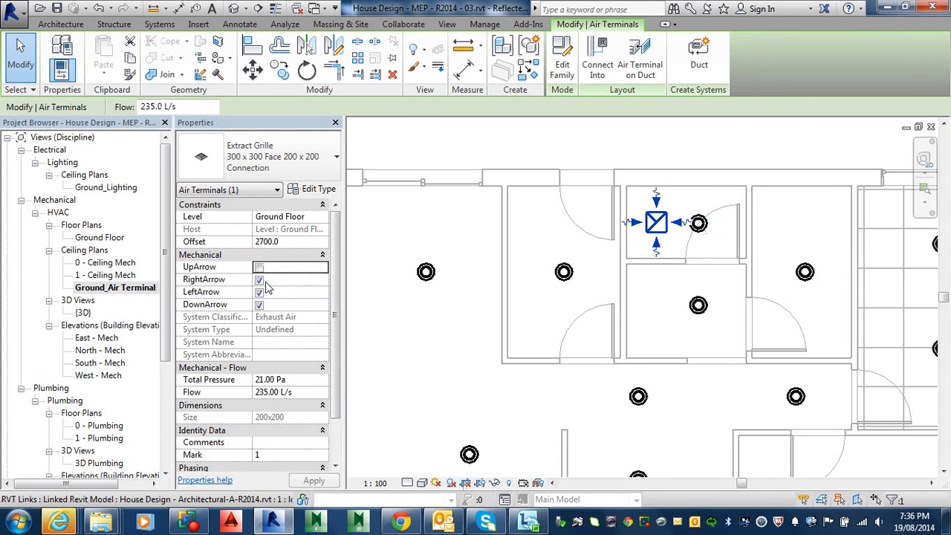
left_click(260, 279)
left_click(259, 292)
left_click(259, 304)
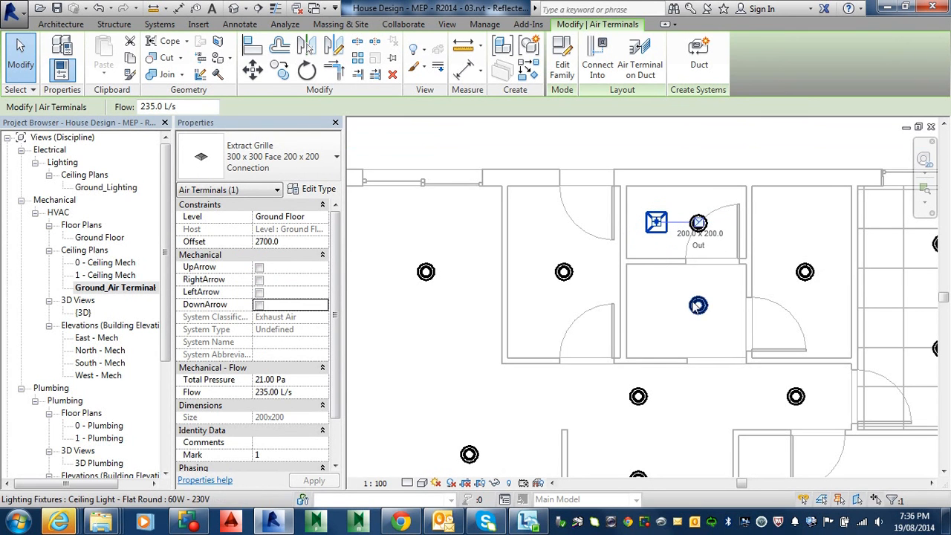
key("Escape")
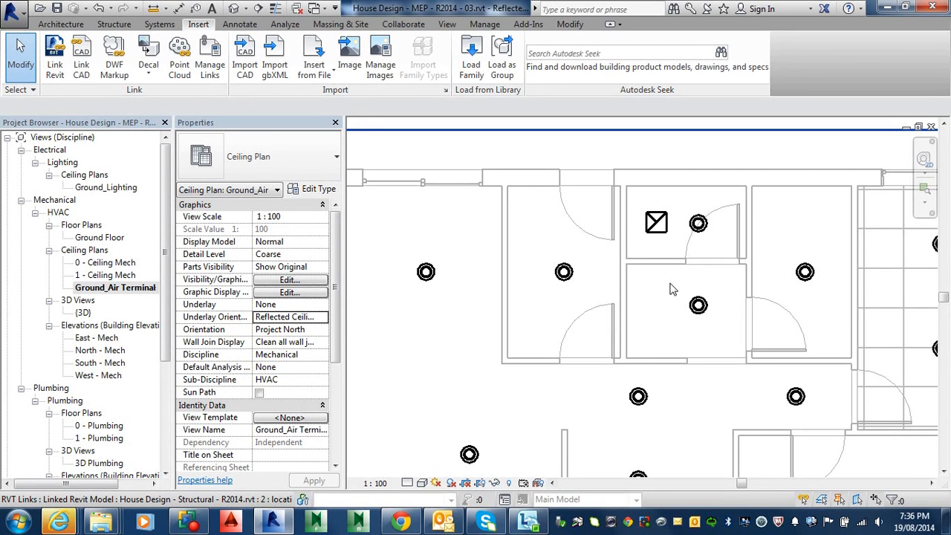
Align the extract grille's horizontal centreline with the centreline of the ceiling light in the same room.
key("alt")
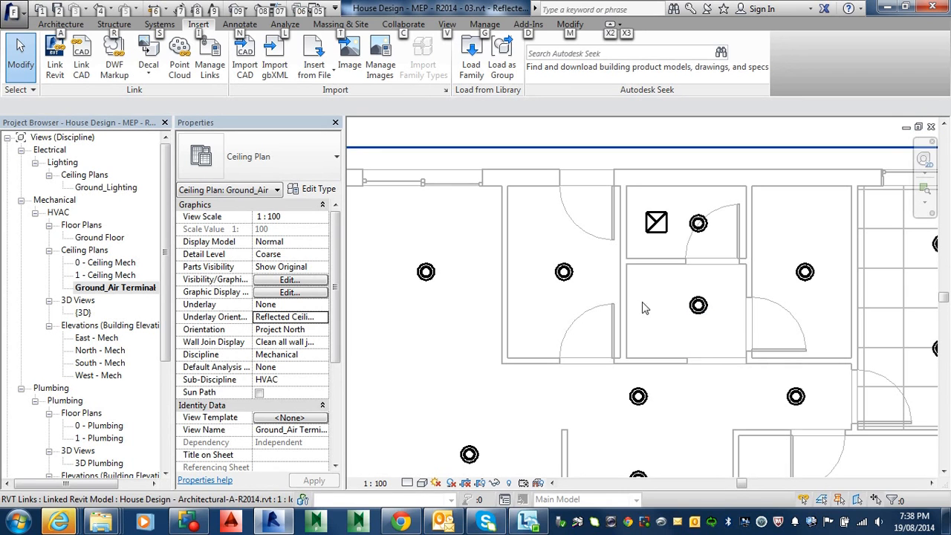
left_click(658, 224)
scroll(681, 230, "up", 5)
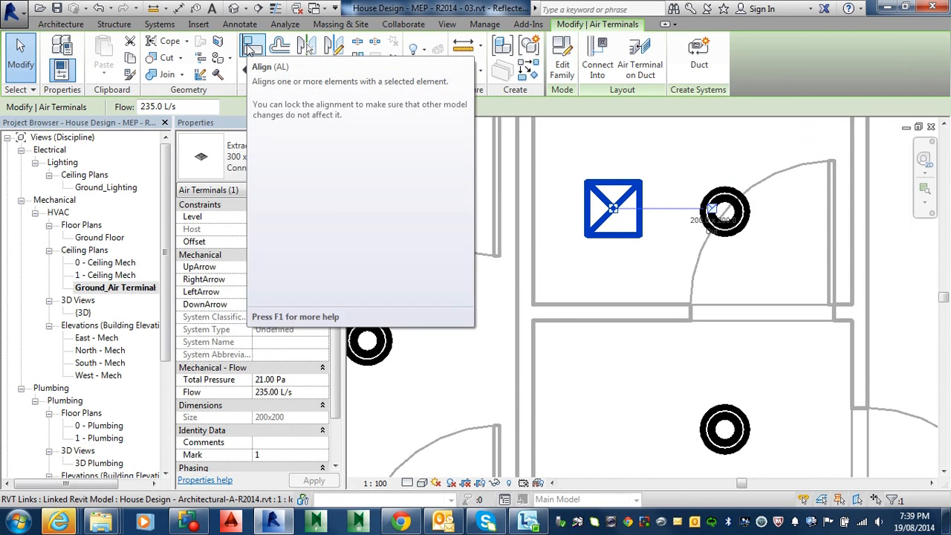
left_click(251, 47)
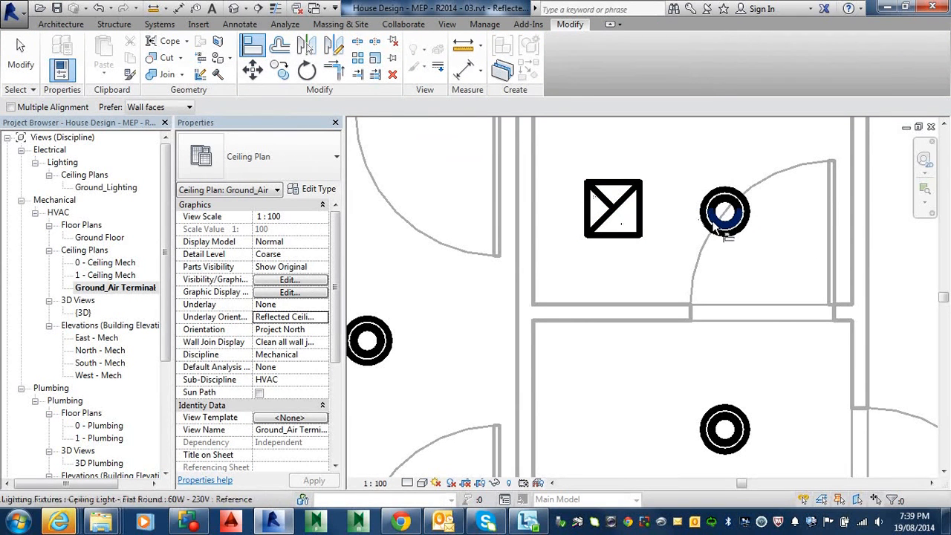
left_click(609, 212)
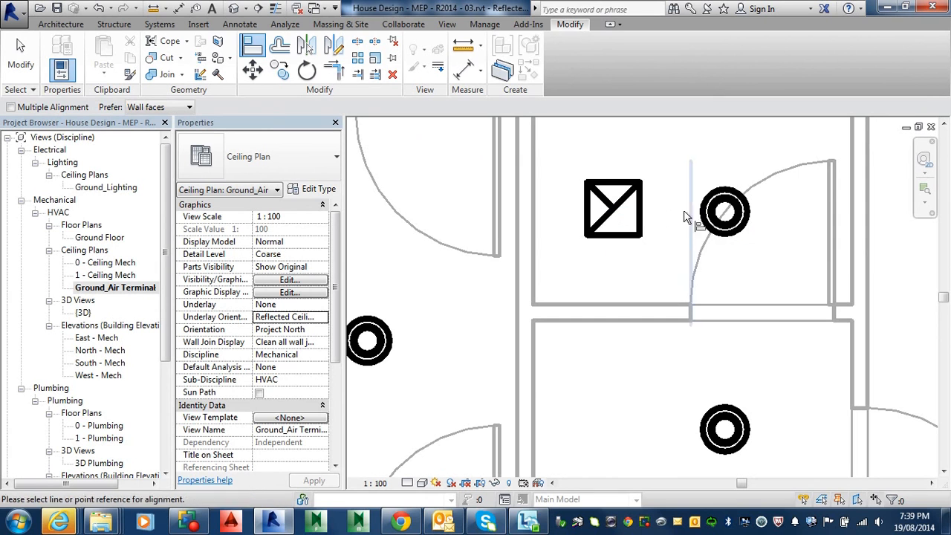
left_click(628, 224)
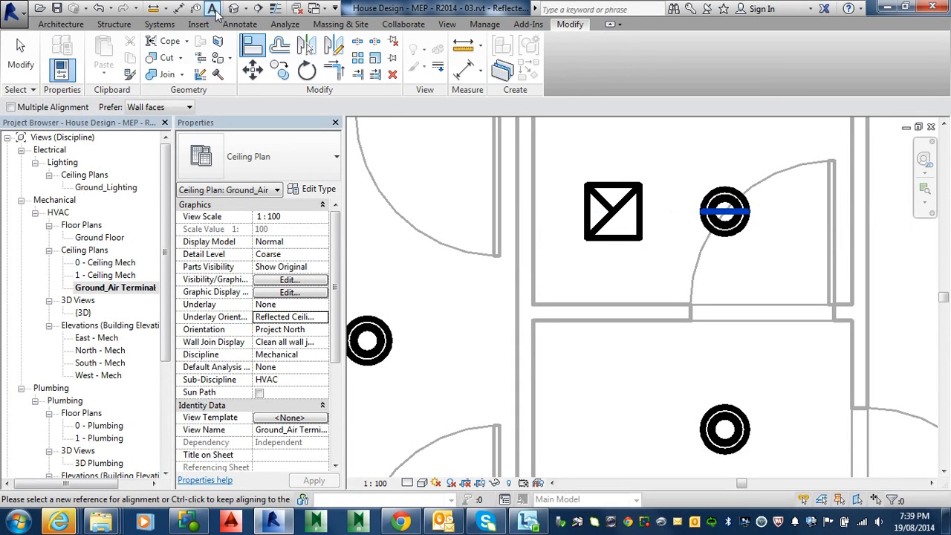
Switch the view to thin lines and save the project.
left_click(274, 11)
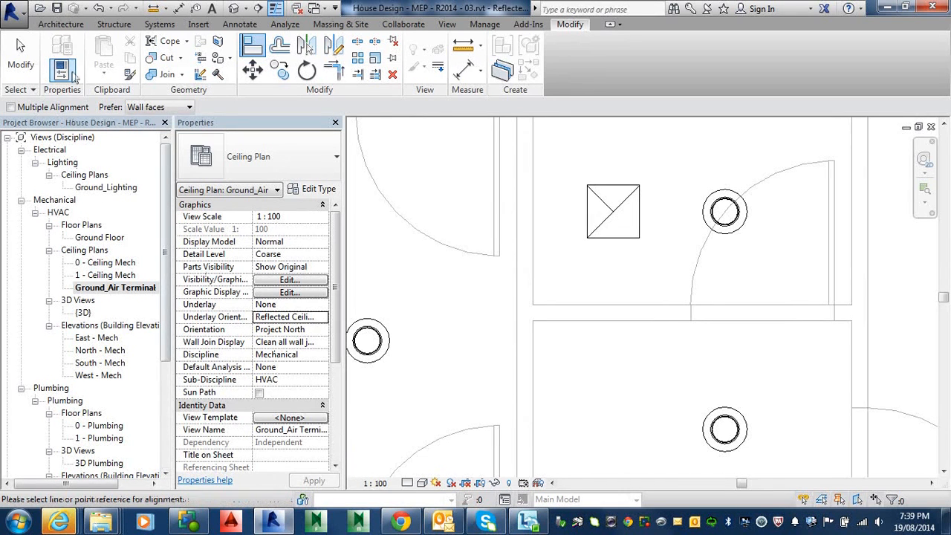
left_click(57, 9)
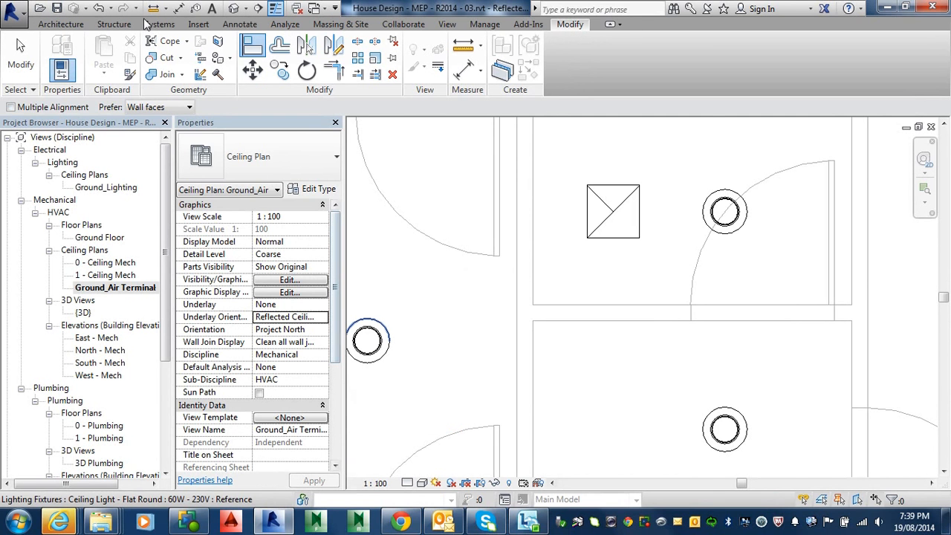
Add an aligned dimension string from the room's side wall through the extract grille's centre to the ceiling light's centre.
left_click(179, 8)
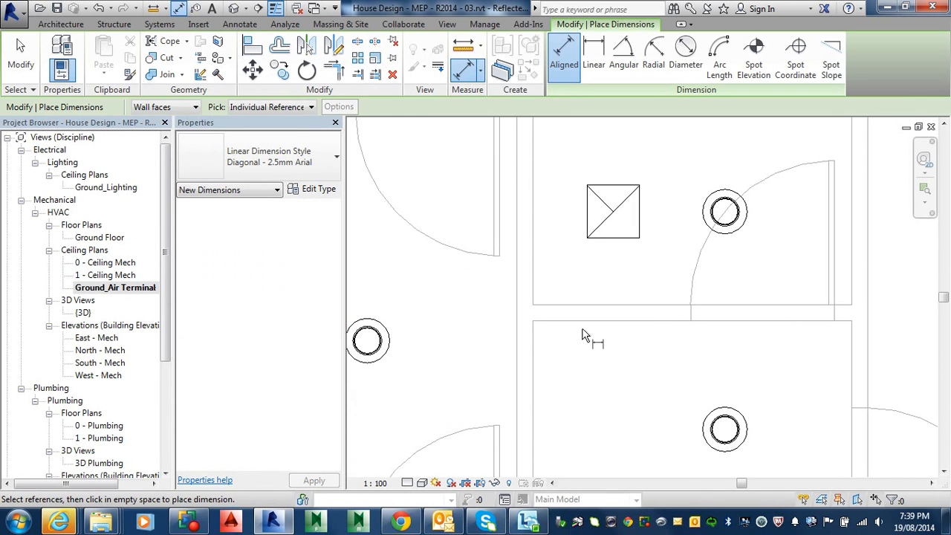
middle_click_drag(614, 180, 589, 400)
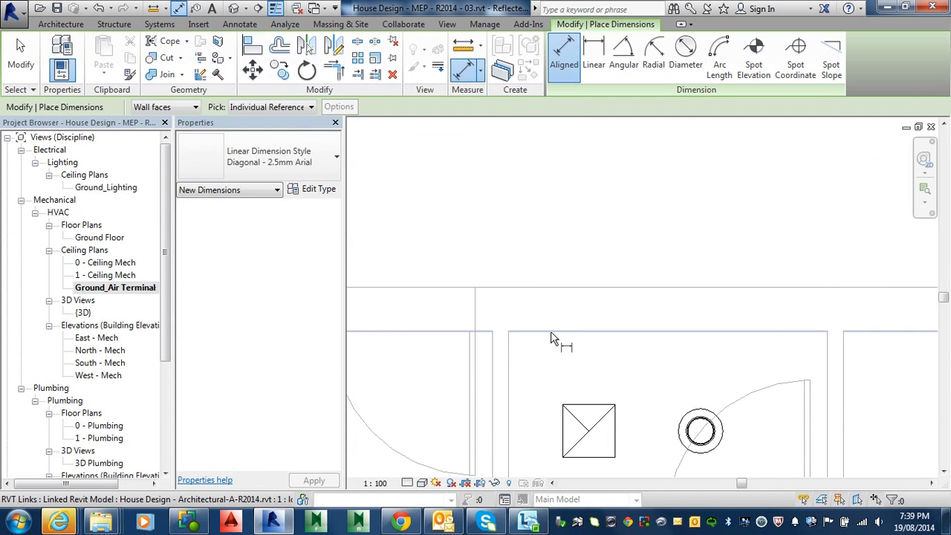
left_click(508, 349)
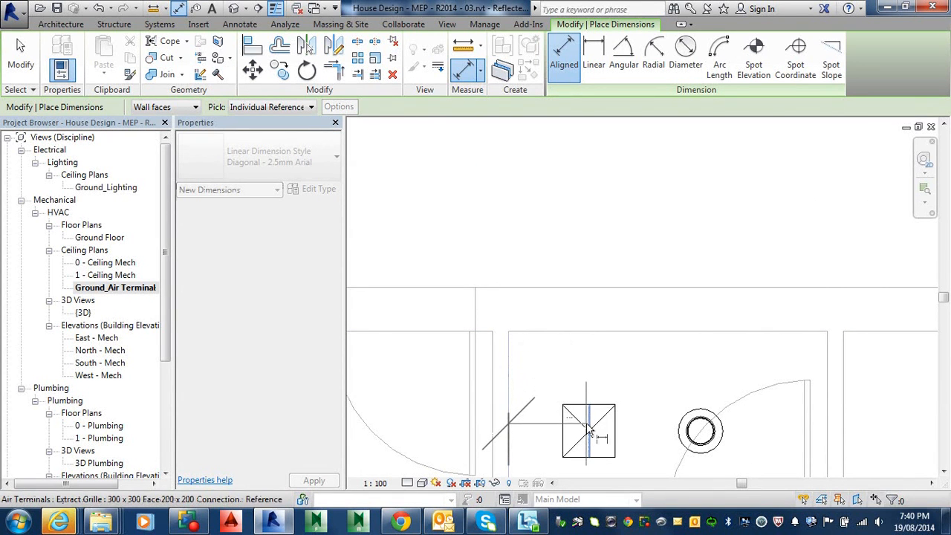
left_click(699, 420)
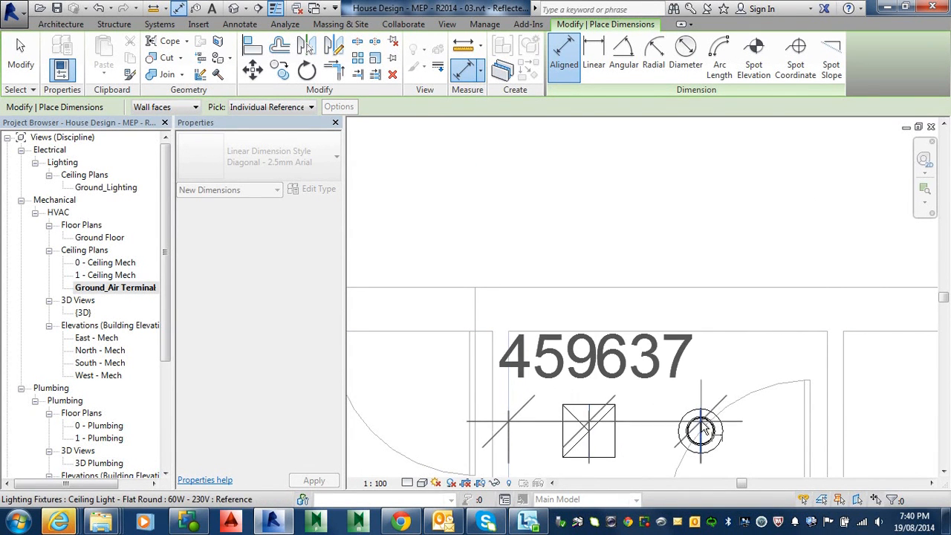